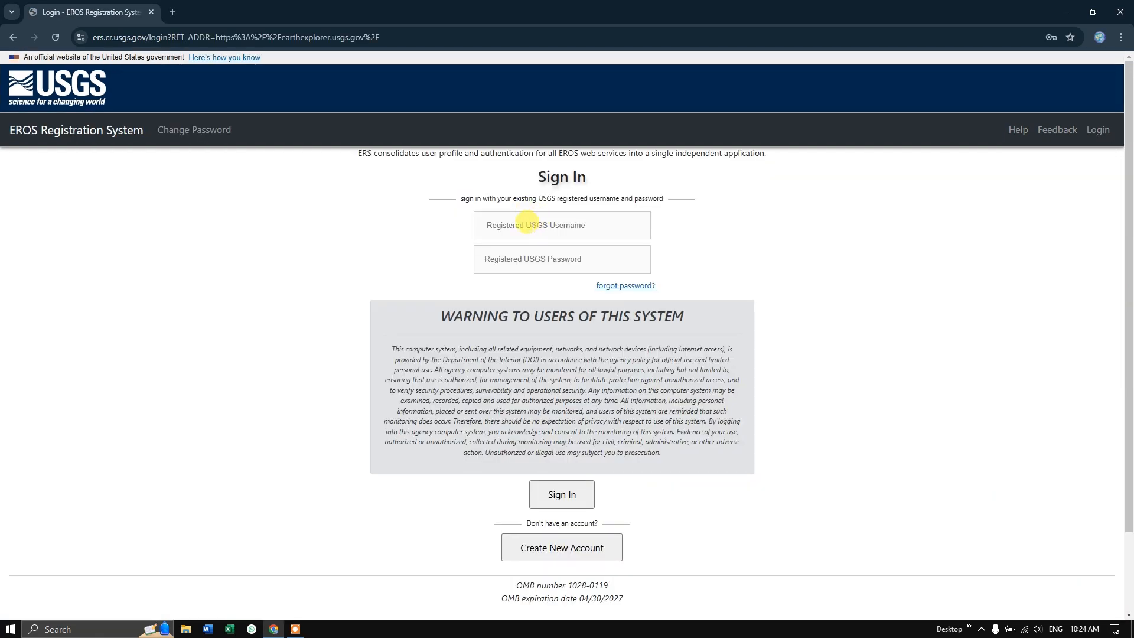
Sign in to the USGS registration system with the saved username and account password
{"action": "left_click", "coordinate": [532, 227]}
{"action": "left_click", "coordinate": [579, 266]}
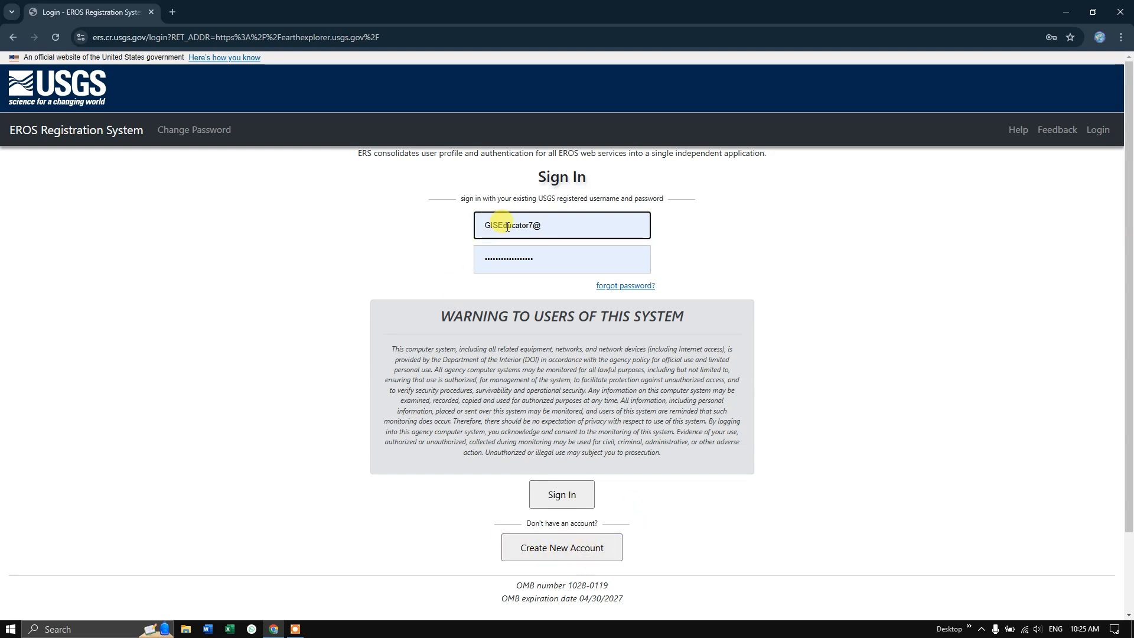
{"action": "left_click", "coordinate": [574, 495]}
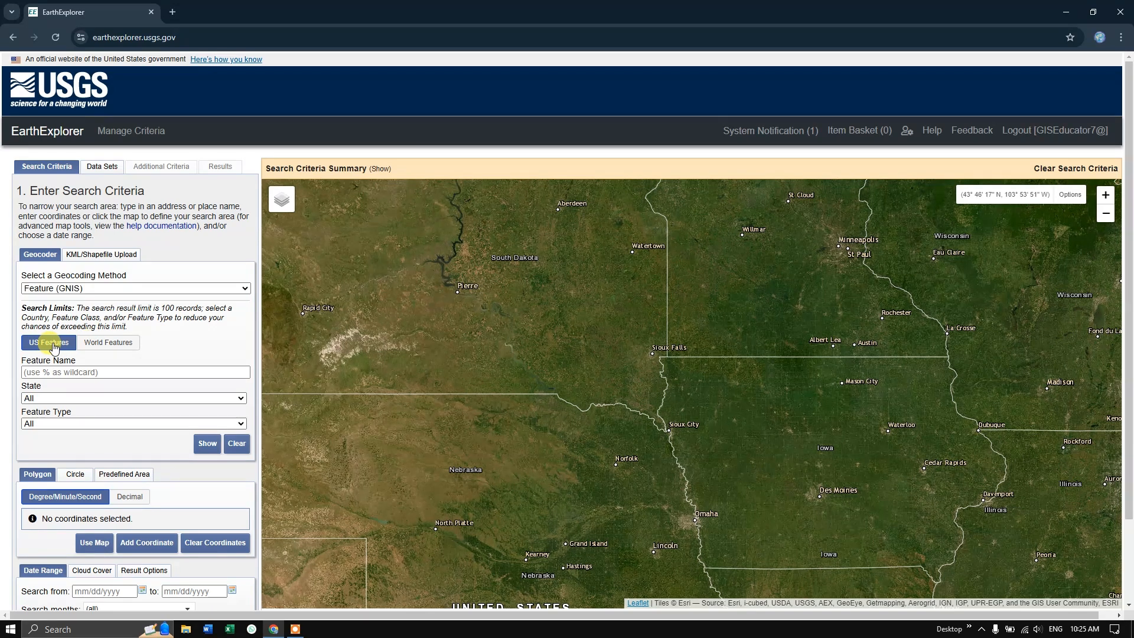
Search world features for Visakhapatnam and add the populated place in India to the area of interest
{"action": "left_click", "coordinate": [104, 349]}
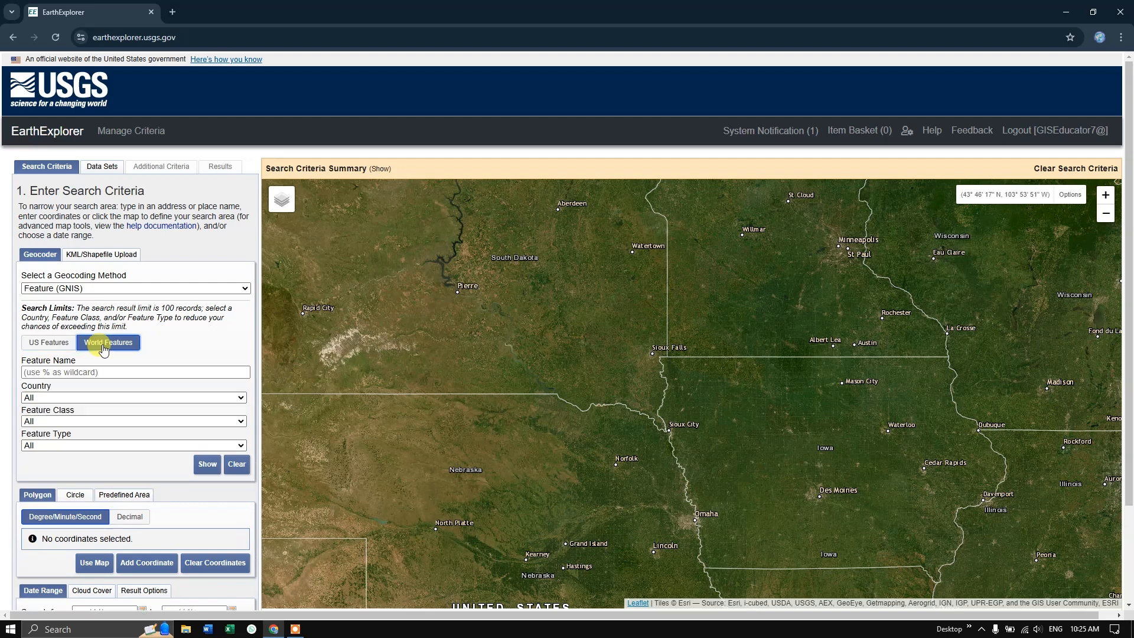
{"action": "left_click", "coordinate": [89, 371]}
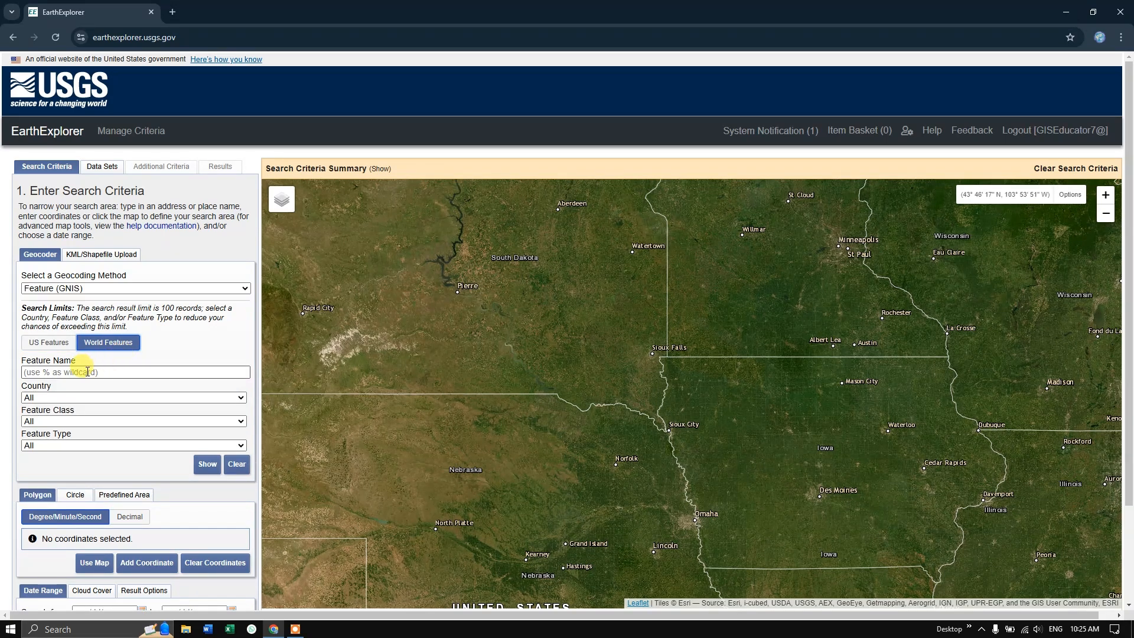
{"action": "left_click", "coordinate": [87, 372]}
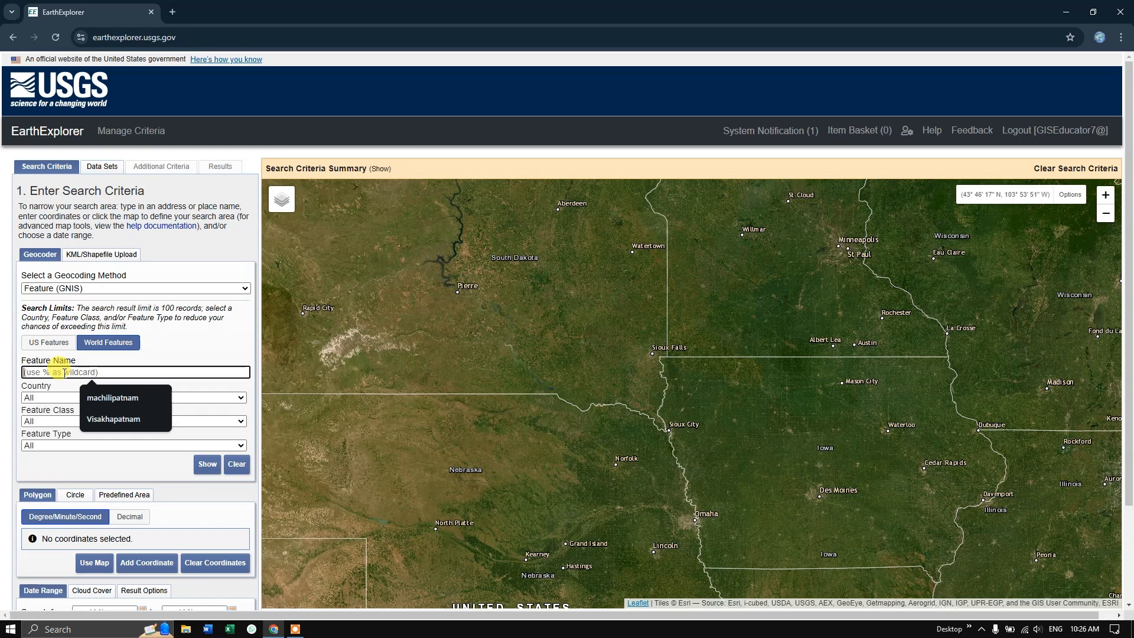
{"action": "key", "text": "Down"}
{"action": "key", "text": "Down"}
{"action": "key", "text": "Return"}
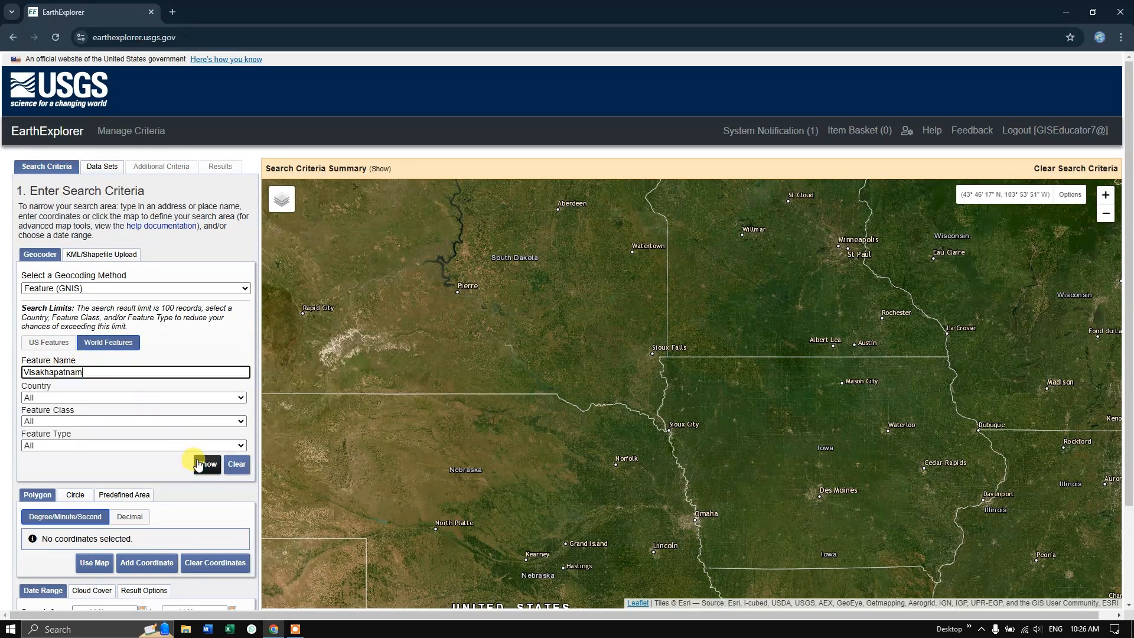
{"action": "left_click", "coordinate": [205, 465]}
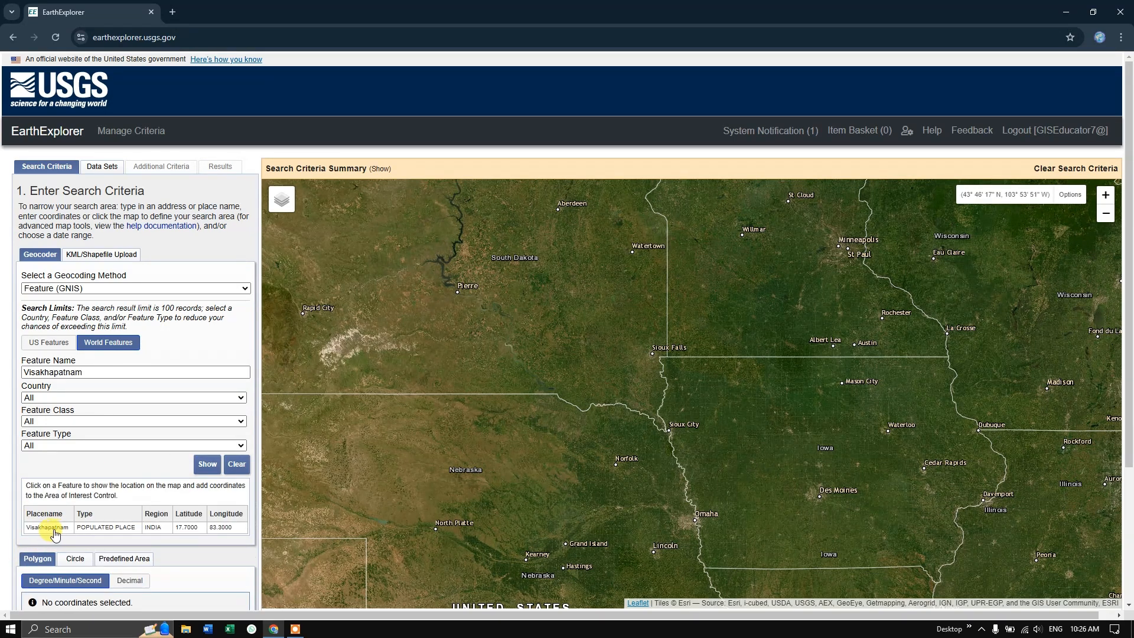
{"action": "left_click", "coordinate": [53, 527]}
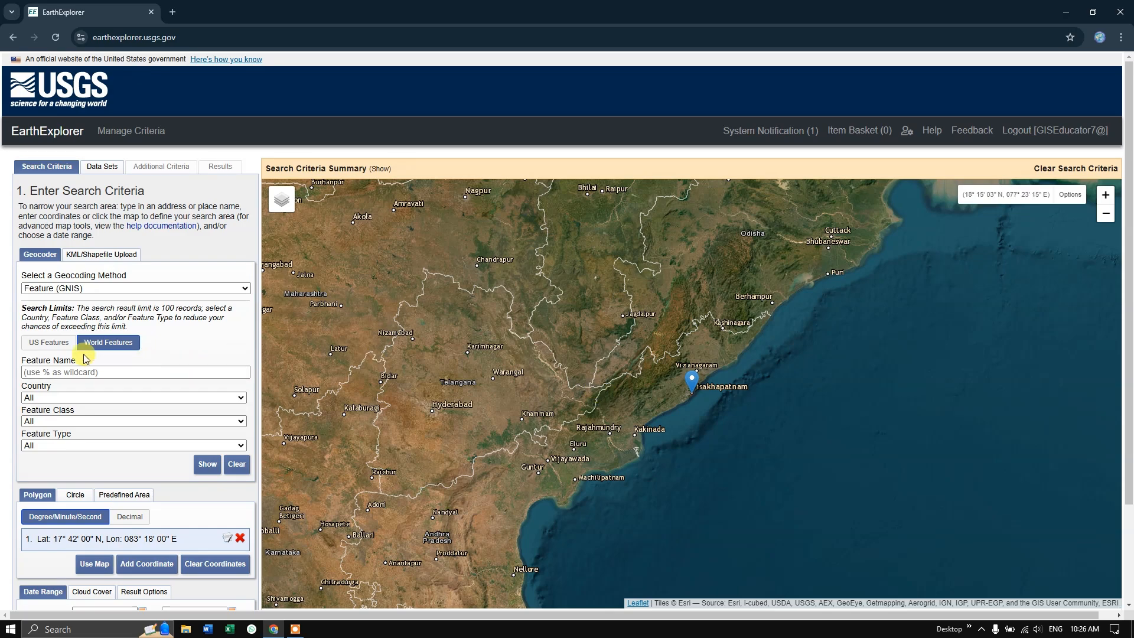
Examine the surroundings of the Visakhapatnam marker on the map, from the whole of India down to the city's coastline
{"action": "scroll", "coordinate": [623, 348], "scroll_direction": "down", "scroll_amount": 1}
{"action": "scroll", "coordinate": [626, 351], "scroll_direction": "down", "scroll_amount": 2}
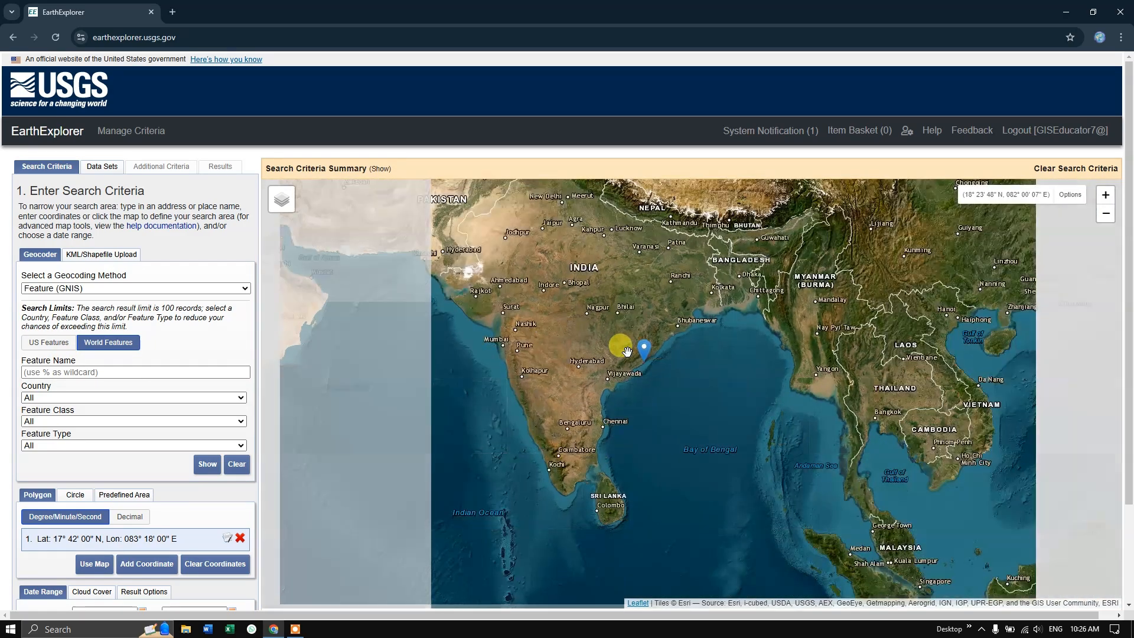
{"action": "left_click_drag", "start_coordinate": [494, 303], "coordinate": [455, 390]}
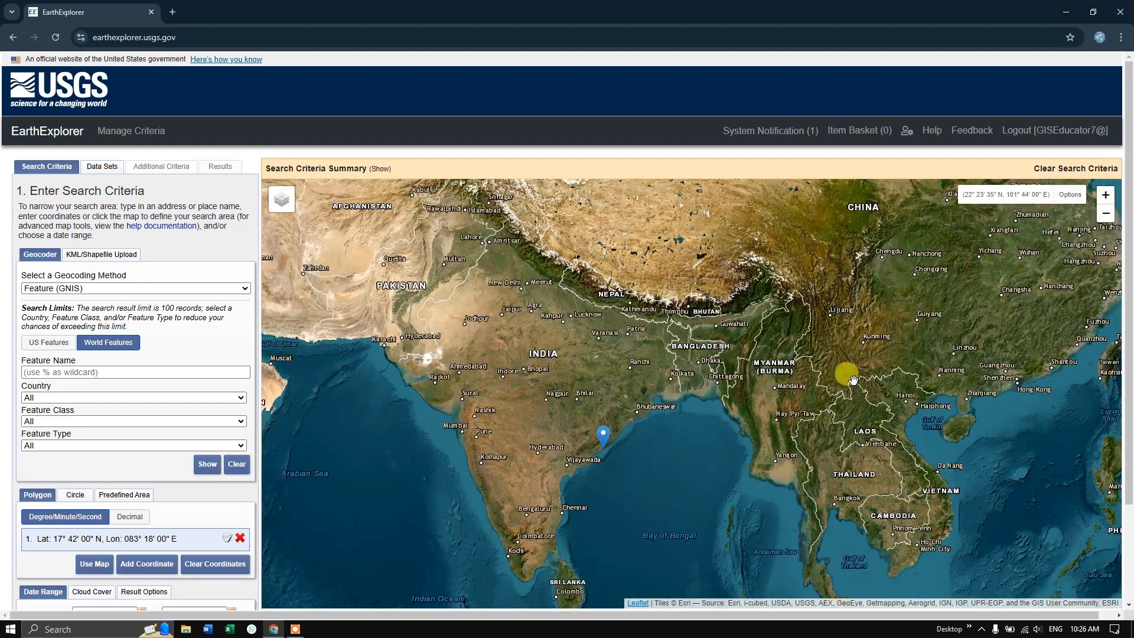
{"action": "left_click_drag", "start_coordinate": [856, 379], "coordinate": [912, 339]}
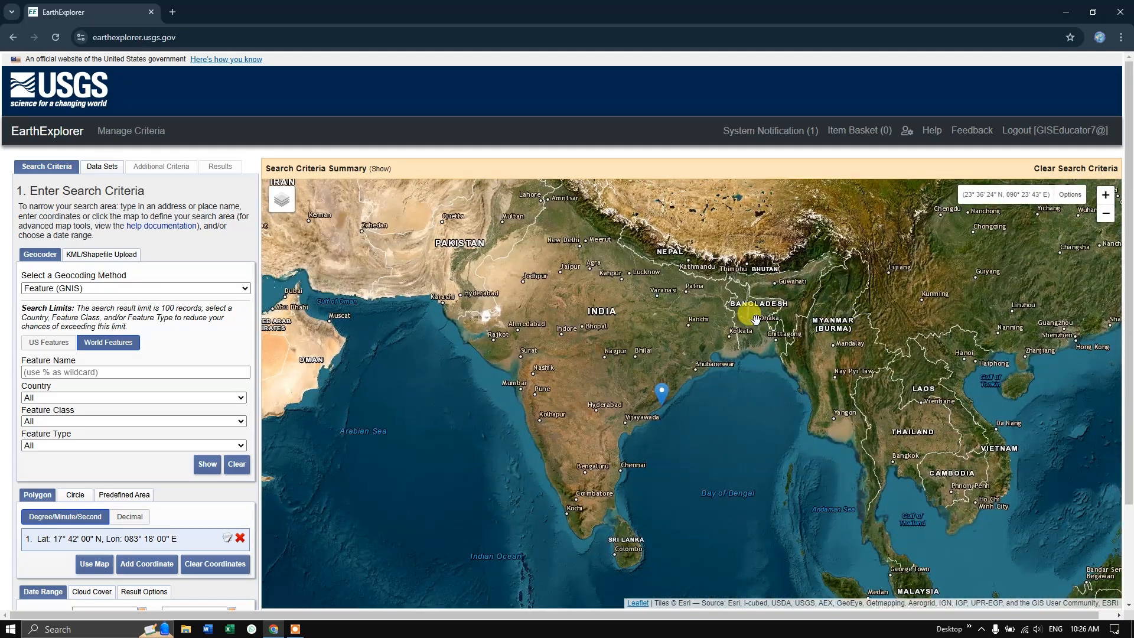
{"action": "scroll", "coordinate": [756, 319], "scroll_direction": "up", "scroll_amount": 3}
{"action": "left_click_drag", "start_coordinate": [551, 463], "coordinate": [743, 241]}
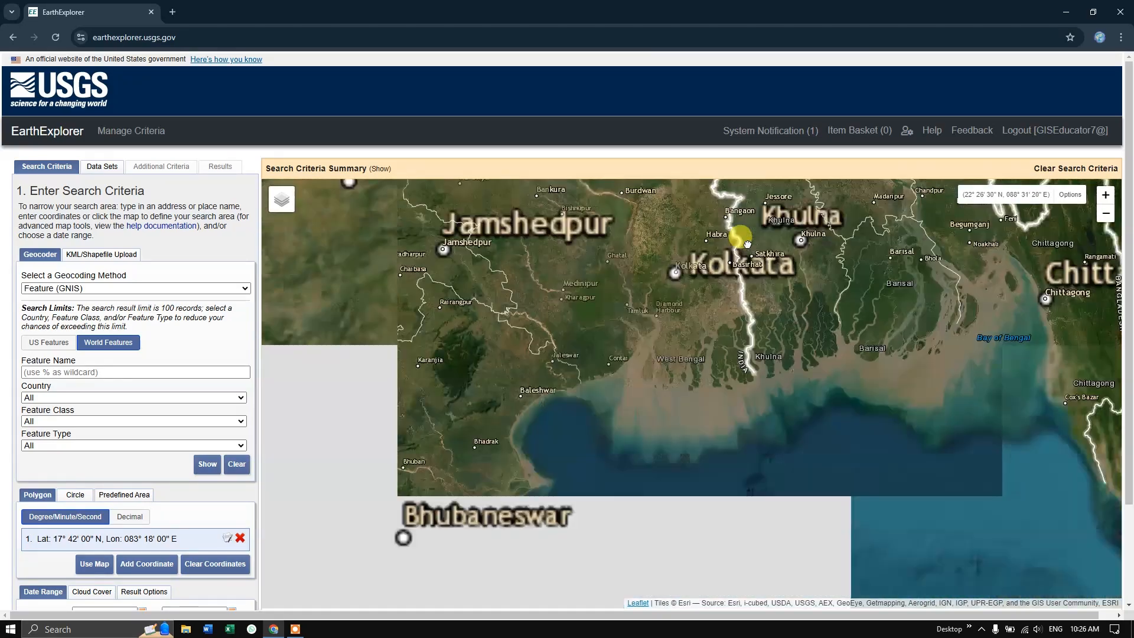
{"action": "left_click_drag", "start_coordinate": [534, 498], "coordinate": [634, 331]}
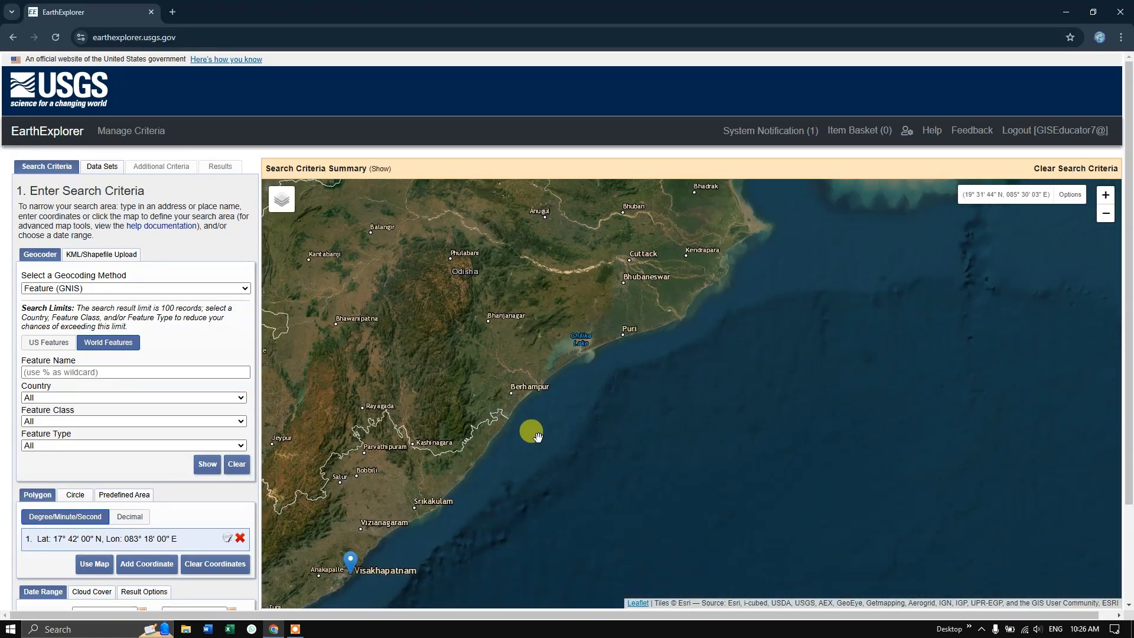
{"action": "left_click_drag", "start_coordinate": [455, 529], "coordinate": [602, 359]}
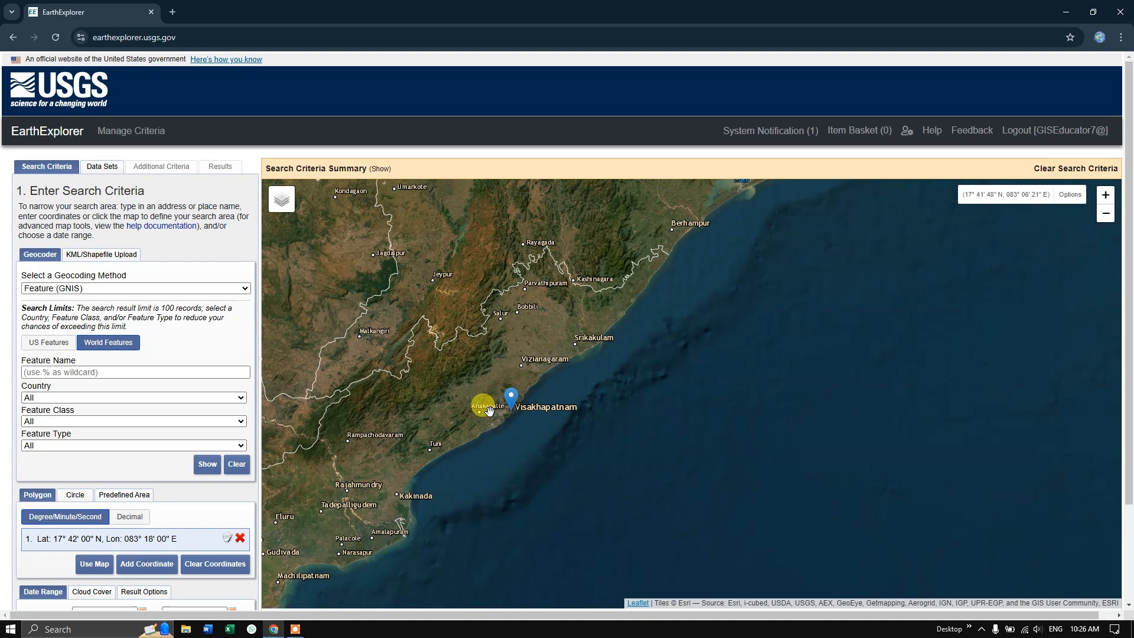
{"action": "scroll", "coordinate": [489, 411], "scroll_direction": "up", "scroll_amount": 1}
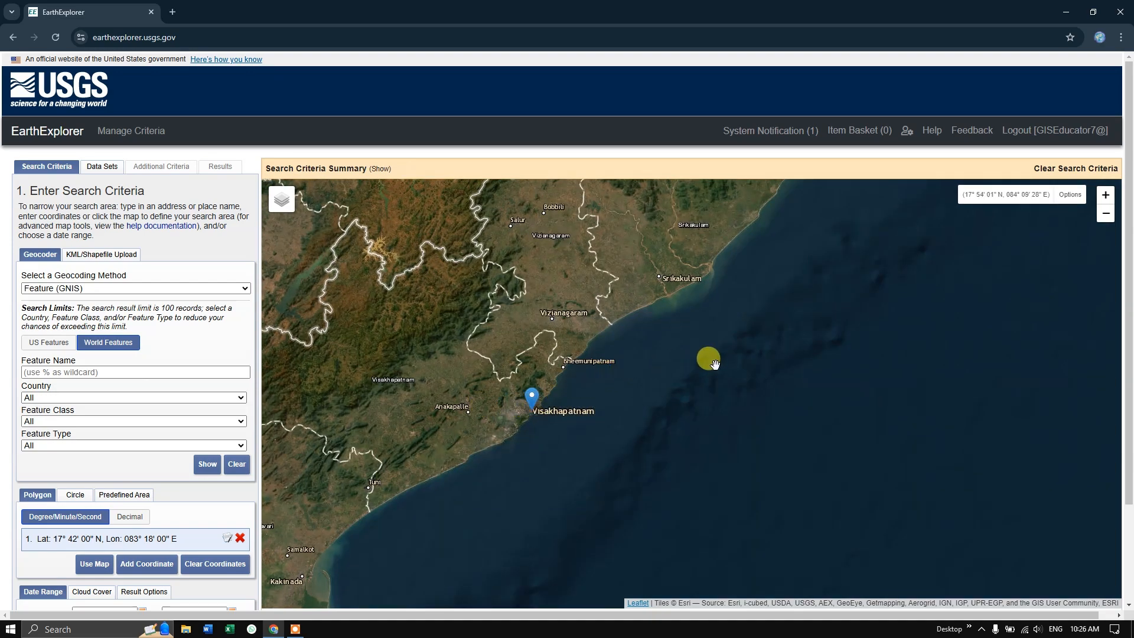
{"action": "left_click_drag", "start_coordinate": [715, 361], "coordinate": [937, 395]}
{"action": "mouse_move", "coordinate": [575, 345]}
{"action": "left_mouse_down"}
{"action": "mouse_move", "coordinate": [775, 349]}
{"action": "mouse_move", "coordinate": [742, 413]}
{"action": "mouse_move", "coordinate": [514, 357]}
{"action": "mouse_move", "coordinate": [568, 373]}
{"action": "left_mouse_up"}
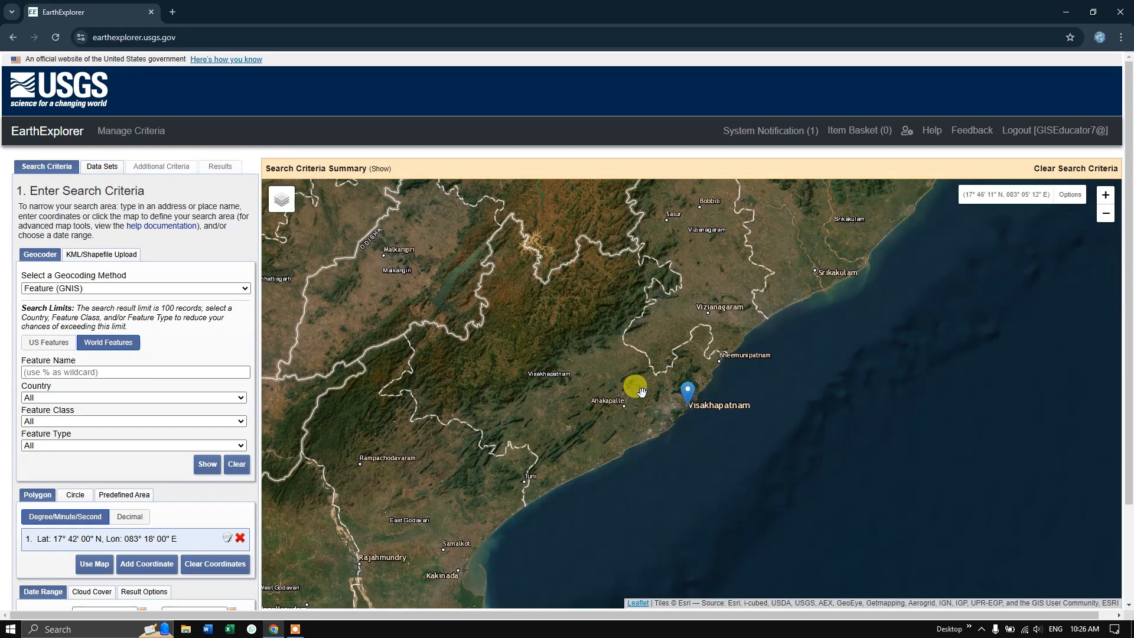
{"action": "left_click_drag", "start_coordinate": [636, 385], "coordinate": [519, 392]}
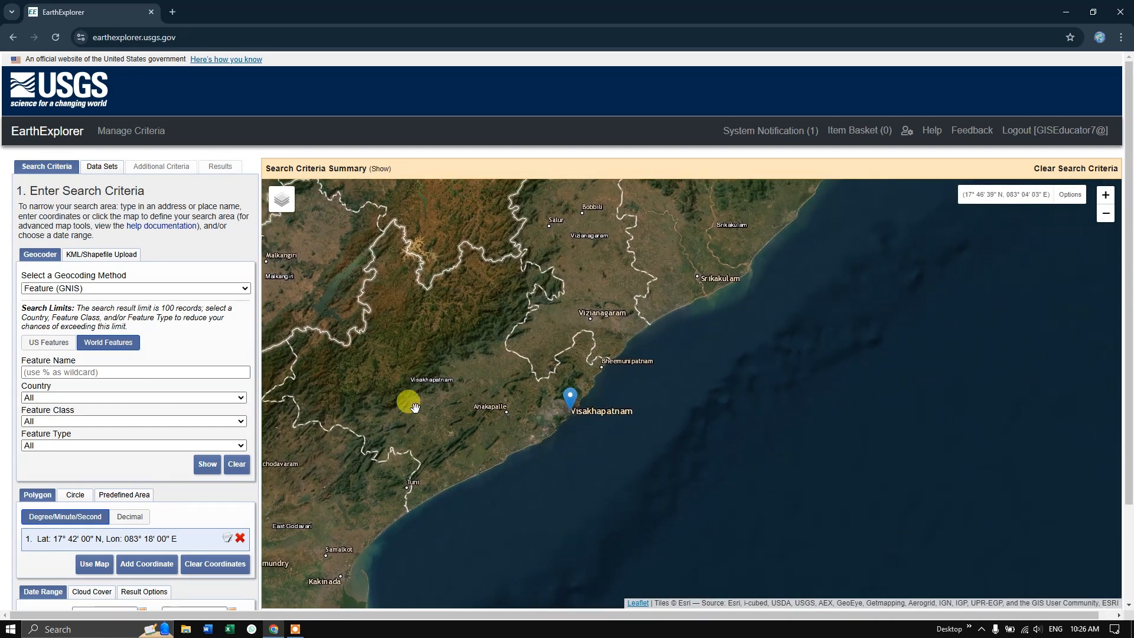
{"action": "scroll", "coordinate": [171, 389], "scroll_direction": "down", "scroll_amount": 1}
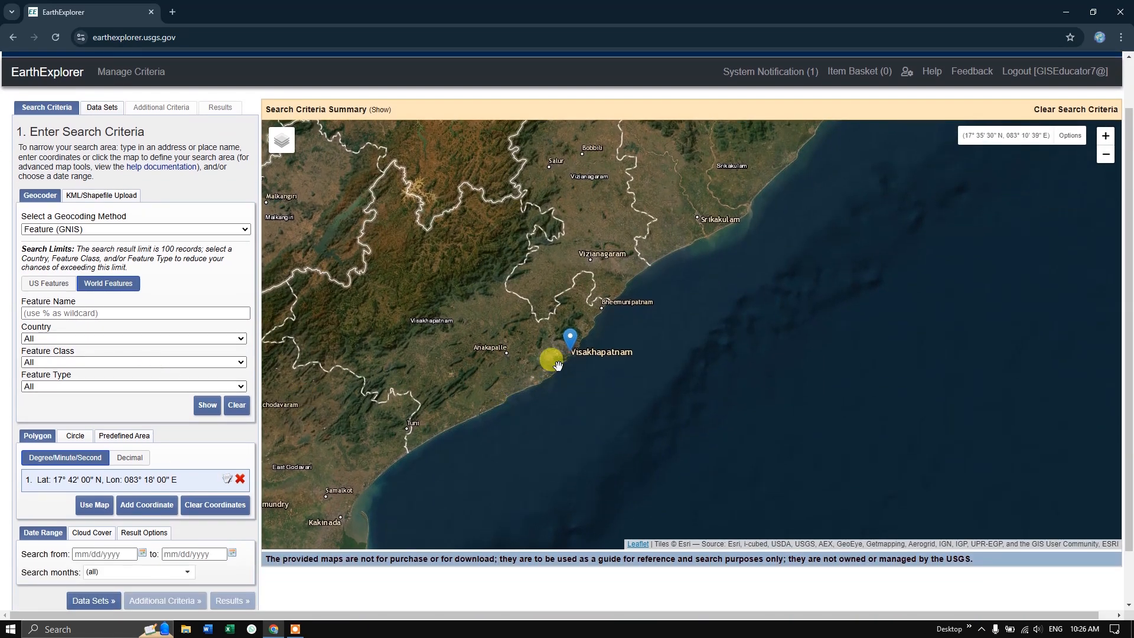
{"action": "scroll", "coordinate": [564, 354], "scroll_direction": "up", "scroll_amount": 1}
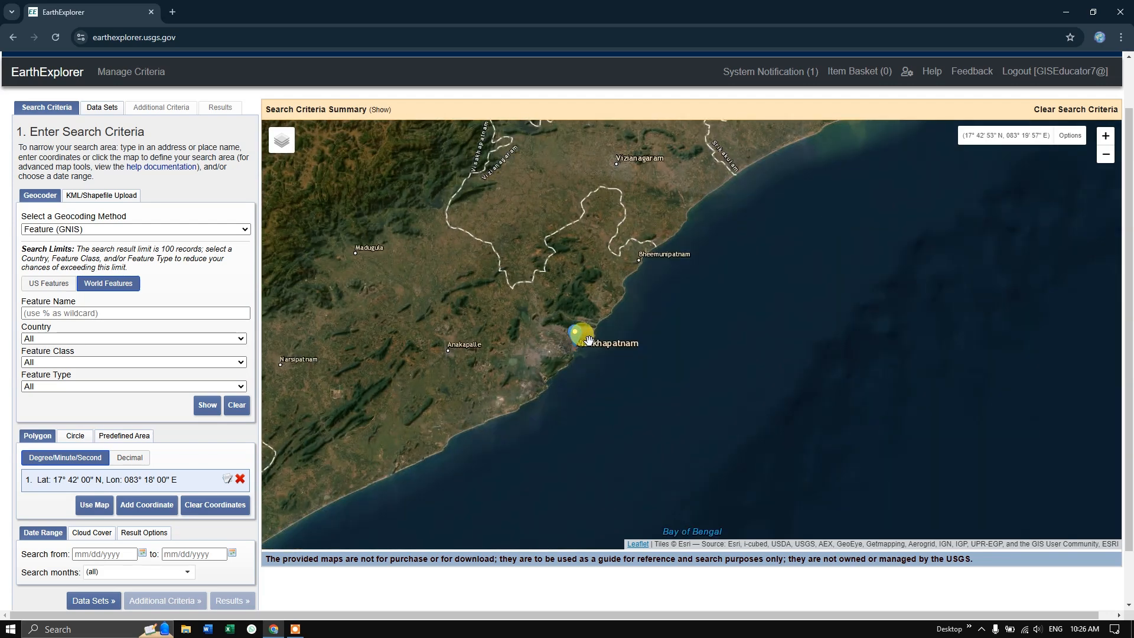
{"action": "scroll", "coordinate": [589, 340], "scroll_direction": "up", "scroll_amount": 1}
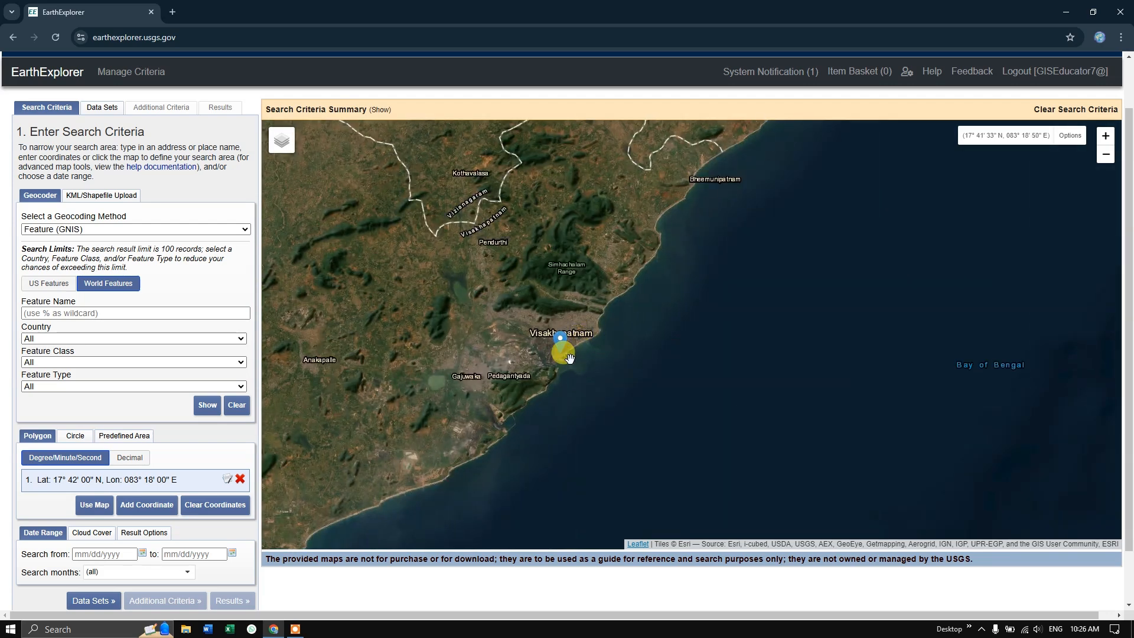
{"action": "scroll", "coordinate": [568, 353], "scroll_direction": "up", "scroll_amount": 1}
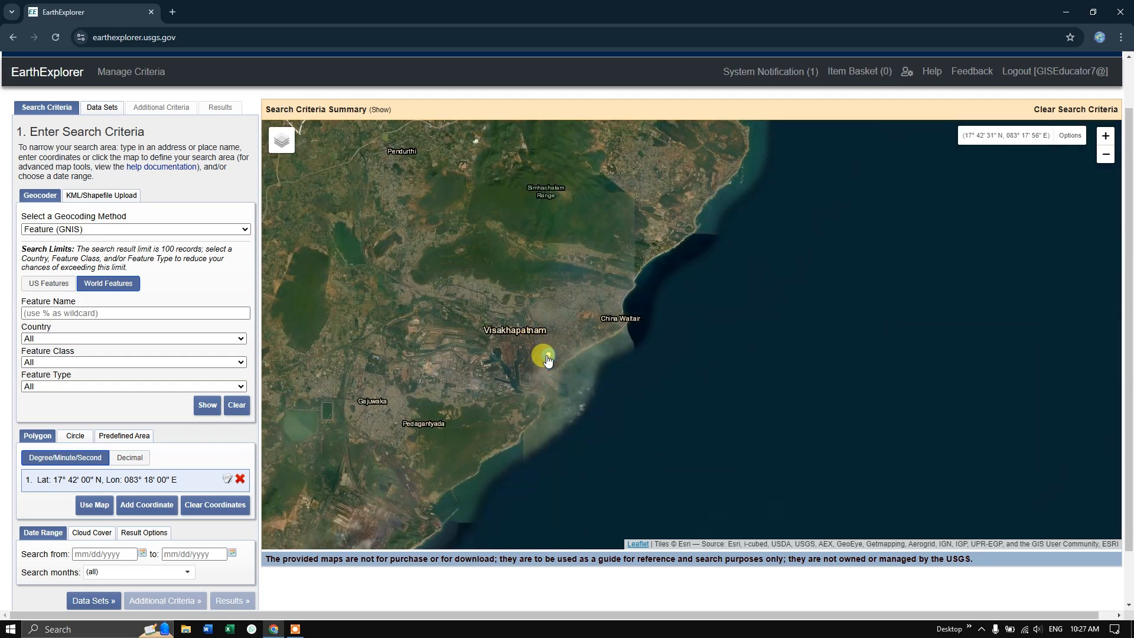
Try two corner points northwest and northeast of Visakhapatnam, and remove both coordinates from the polygon list
{"action": "mouse_move", "coordinate": [549, 359]}
{"action": "left_mouse_down"}
{"action": "mouse_move", "coordinate": [380, 306]}
{"action": "mouse_move", "coordinate": [294, 239]}
{"action": "mouse_move", "coordinate": [279, 199]}
{"action": "left_mouse_up"}
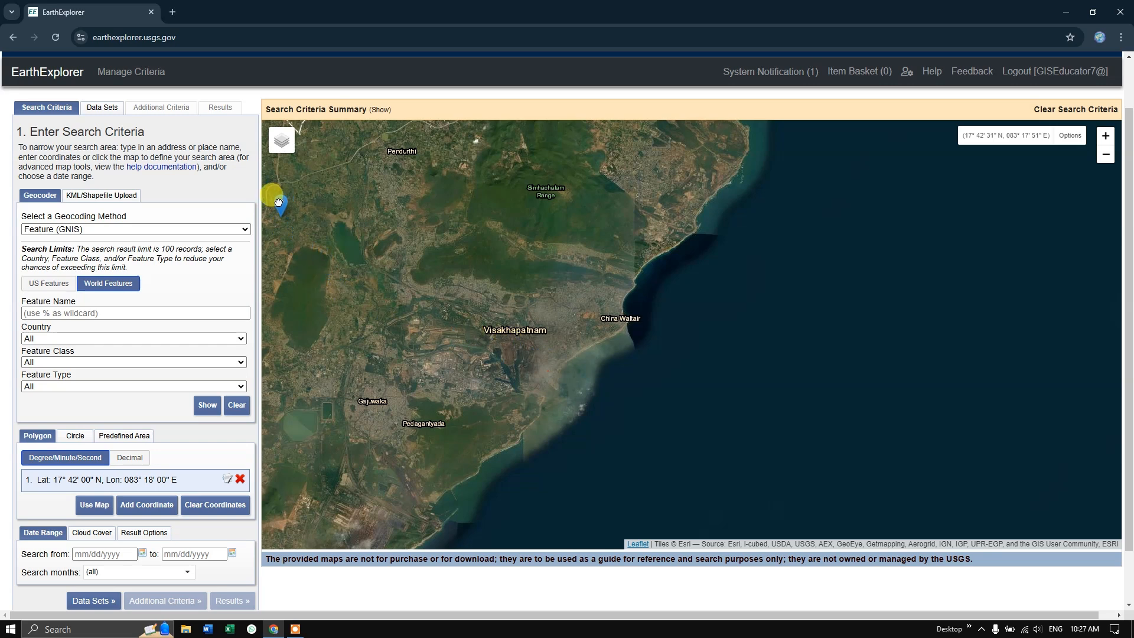
{"action": "left_click", "coordinate": [714, 208]}
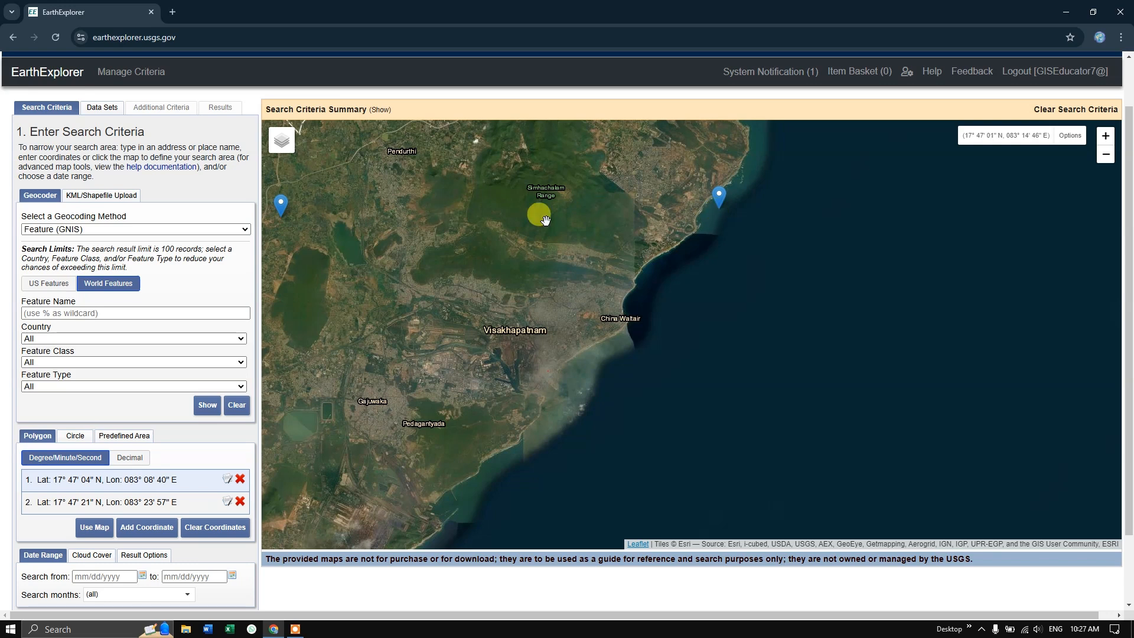
{"action": "left_click", "coordinate": [240, 502]}
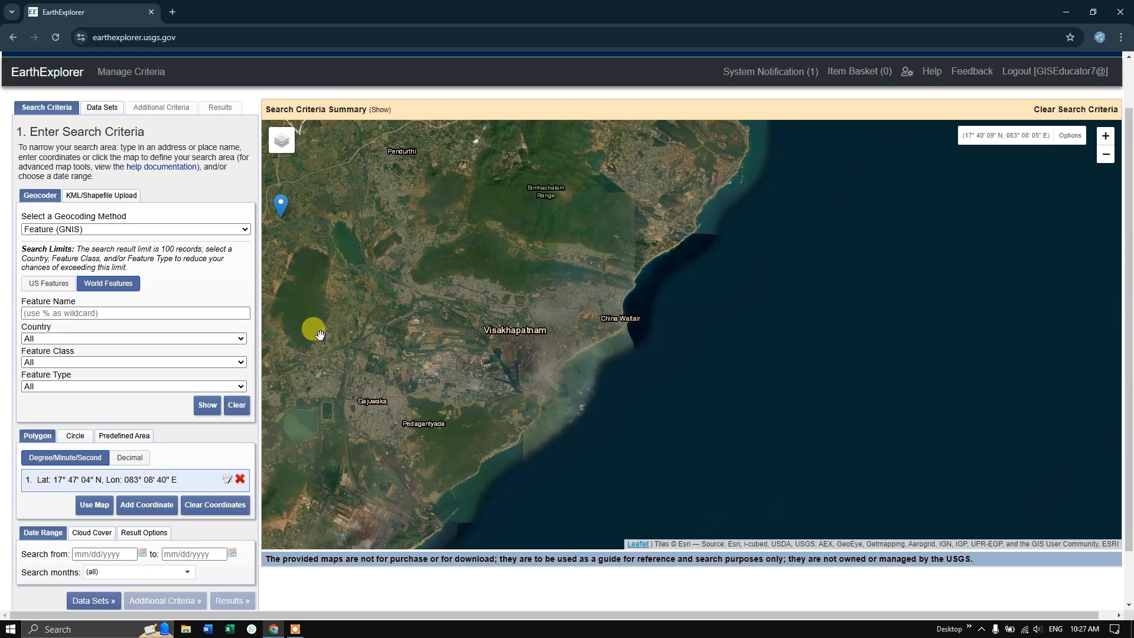
{"action": "left_click", "coordinate": [240, 478]}
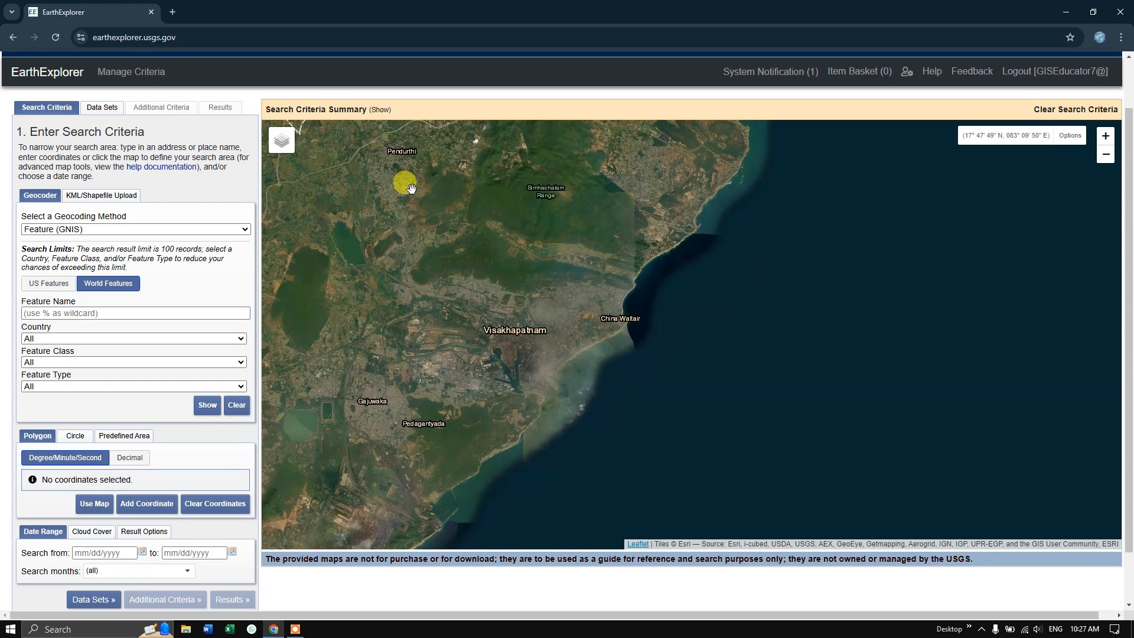
Outline Visakhapatnam with a four-corner polygon, from about 17°48' N, 83°10' E in the northwest to about 17°38' N, 83°24' E in the southeast
{"action": "left_click", "coordinate": [306, 190]}
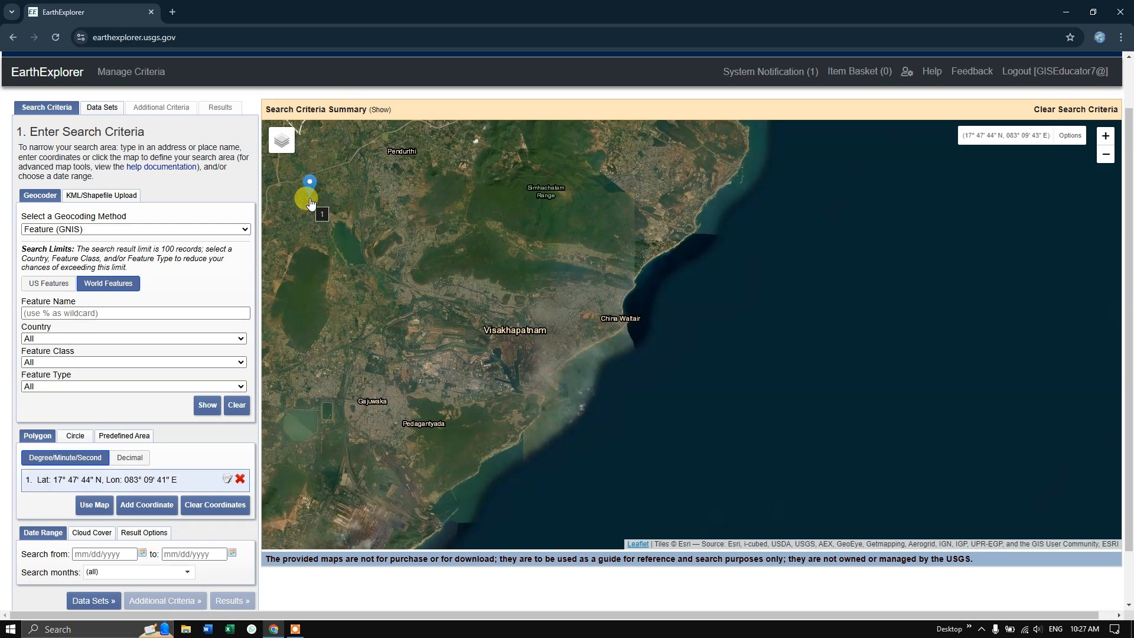
{"action": "left_click", "coordinate": [765, 204]}
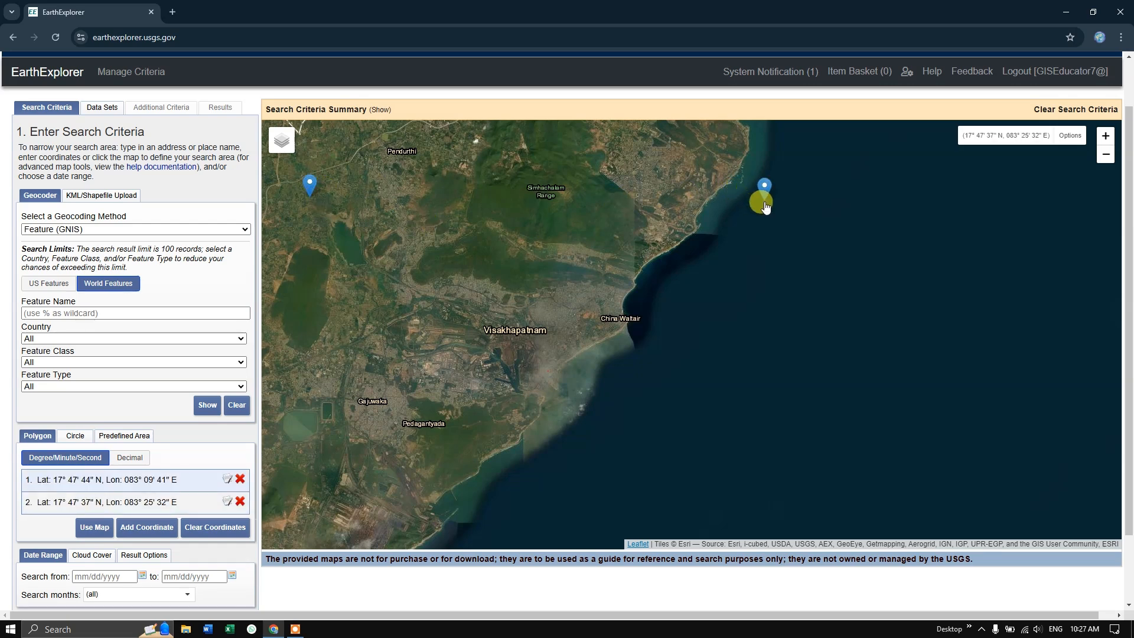
{"action": "left_click", "coordinate": [723, 483]}
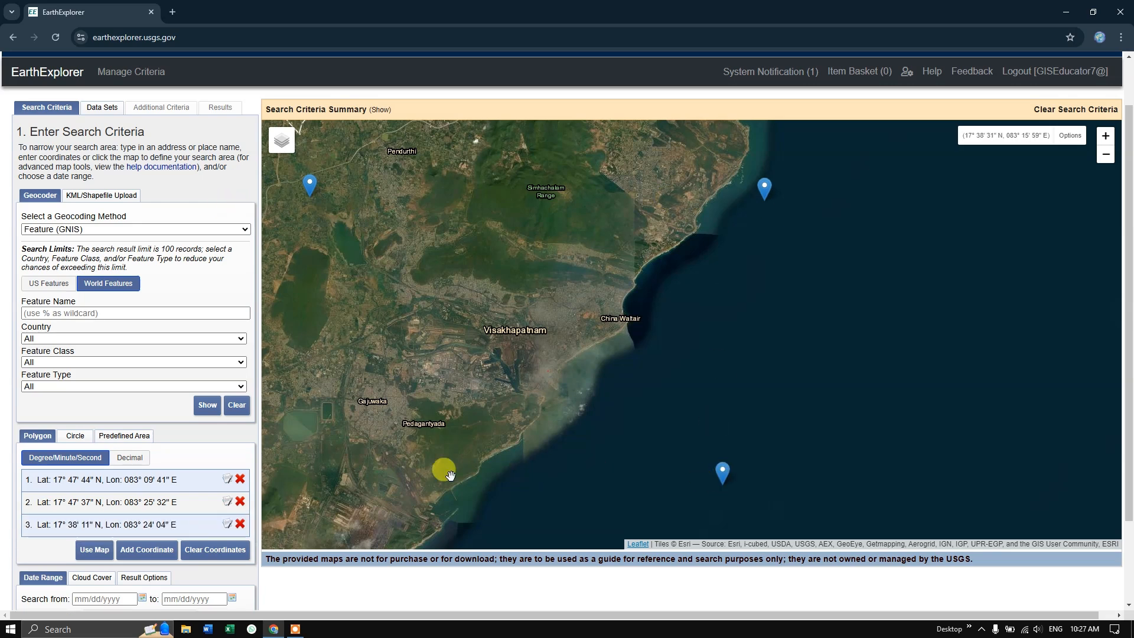
{"action": "left_click", "coordinate": [297, 465]}
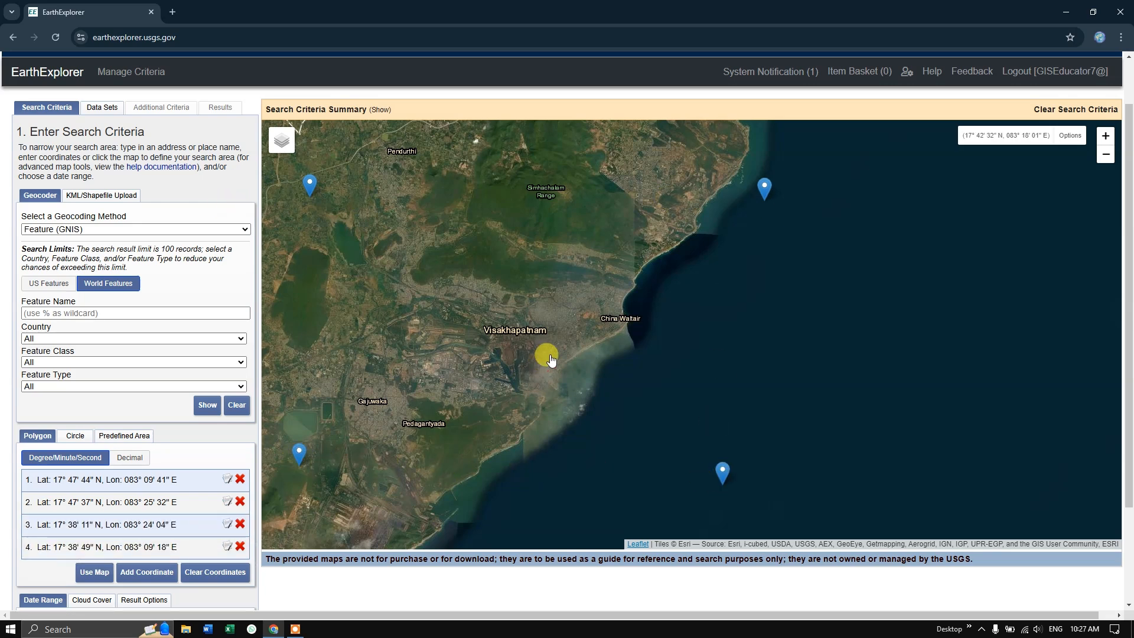
{"action": "scroll", "coordinate": [546, 349], "scroll_direction": "down", "scroll_amount": 2}
{"action": "scroll", "coordinate": [559, 346], "scroll_direction": "up", "scroll_amount": 2}
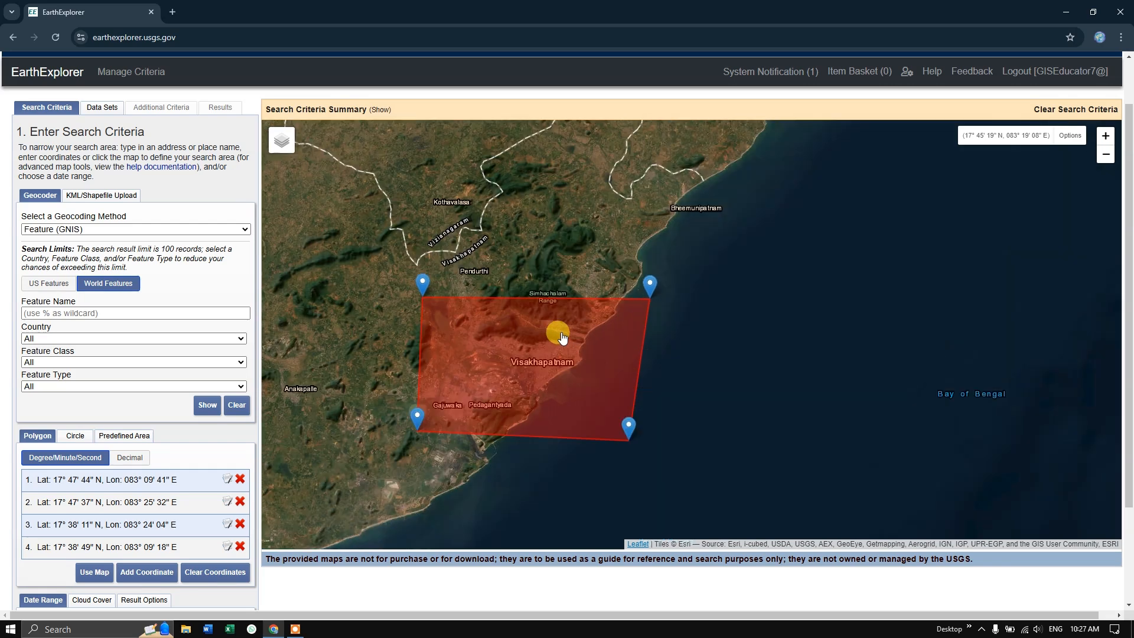
Enlarge the polygon by moving its northern corners to about 17°50' N and its southern corners outward to about 83°08' E and 83°25' E
{"action": "left_click_drag", "start_coordinate": [428, 291], "coordinate": [423, 265]}
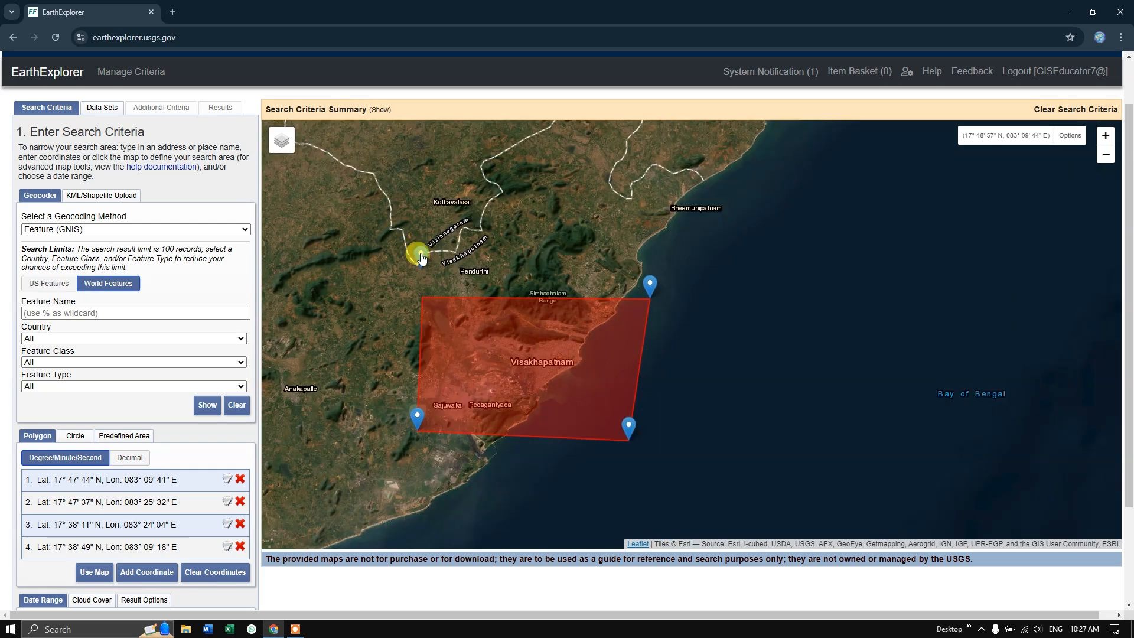
{"action": "left_click_drag", "start_coordinate": [648, 286], "coordinate": [648, 256]}
{"action": "left_click", "coordinate": [628, 425]}
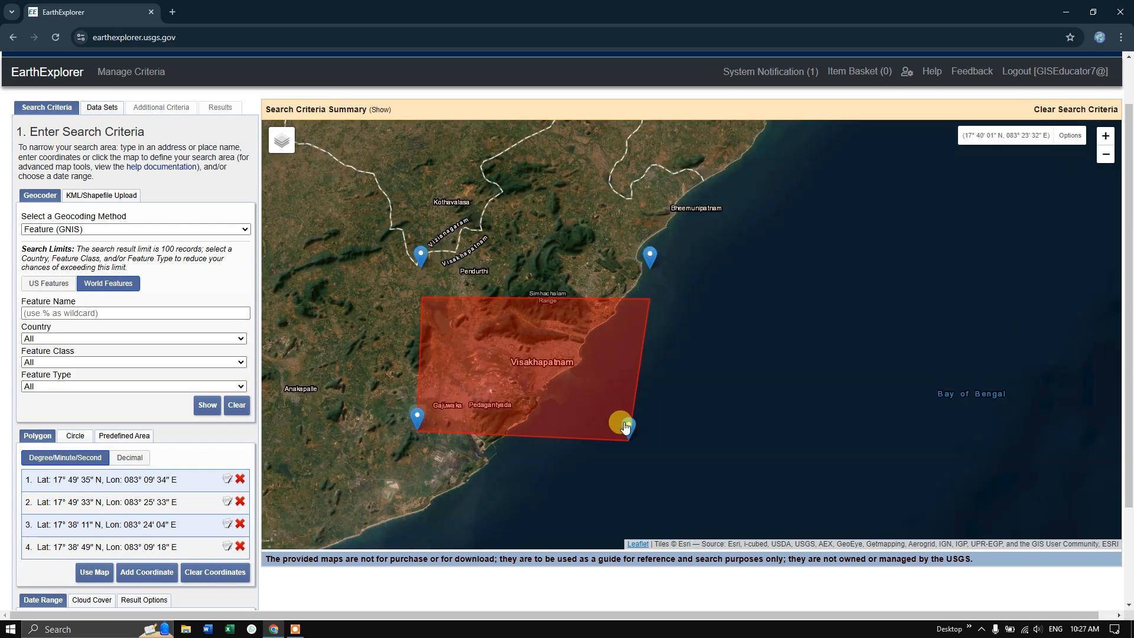
{"action": "left_click_drag", "start_coordinate": [417, 419], "coordinate": [400, 420]}
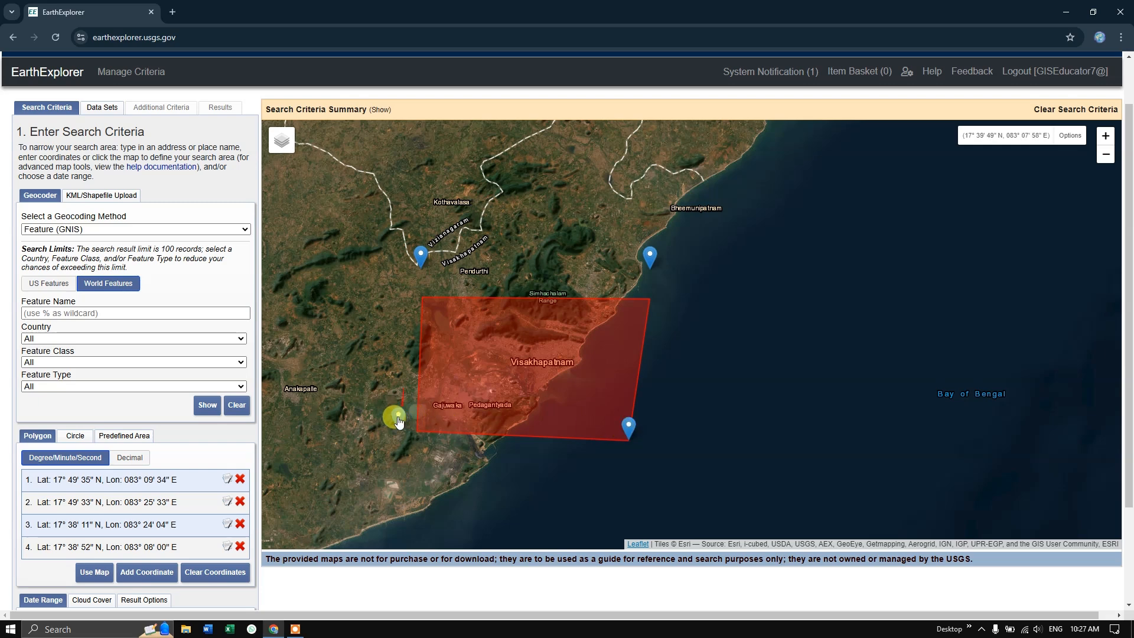
{"action": "left_click_drag", "start_coordinate": [622, 429], "coordinate": [645, 427]}
{"action": "scroll", "coordinate": [654, 323], "scroll_direction": "down", "scroll_amount": 1}
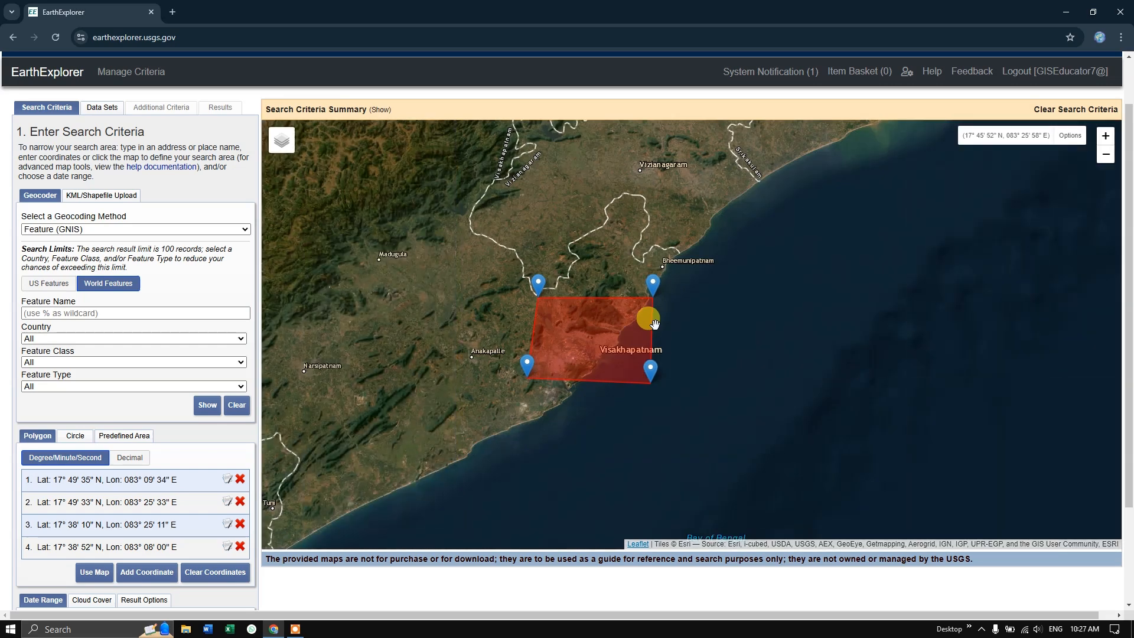
{"action": "scroll", "coordinate": [654, 324], "scroll_direction": "up", "scroll_amount": 1}
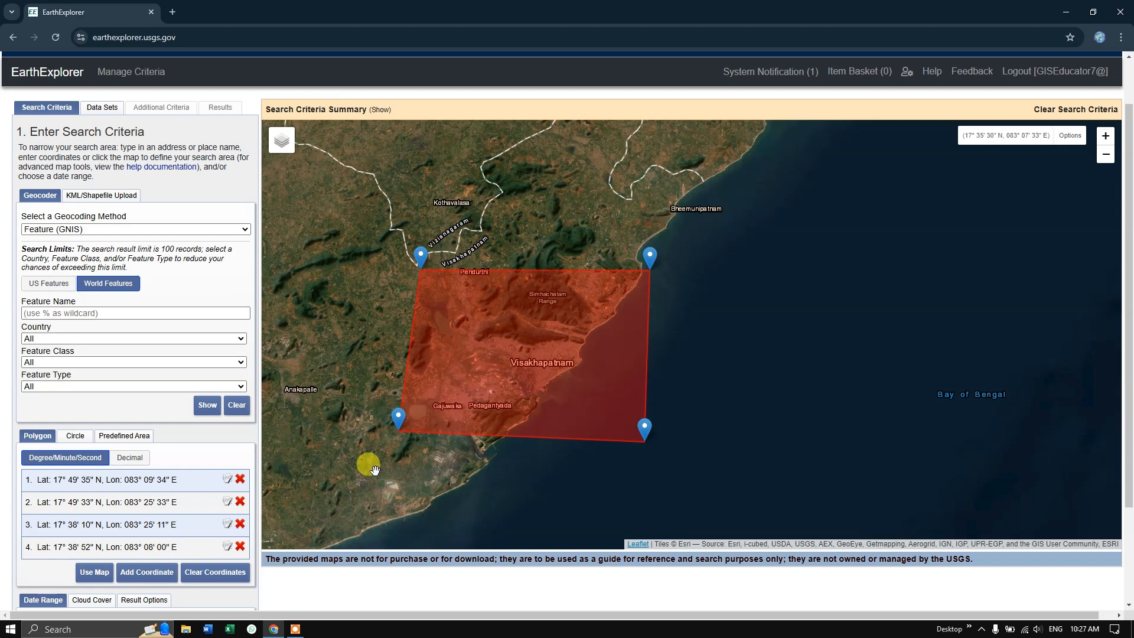
{"action": "scroll", "coordinate": [224, 488], "scroll_direction": "down", "scroll_amount": 2}
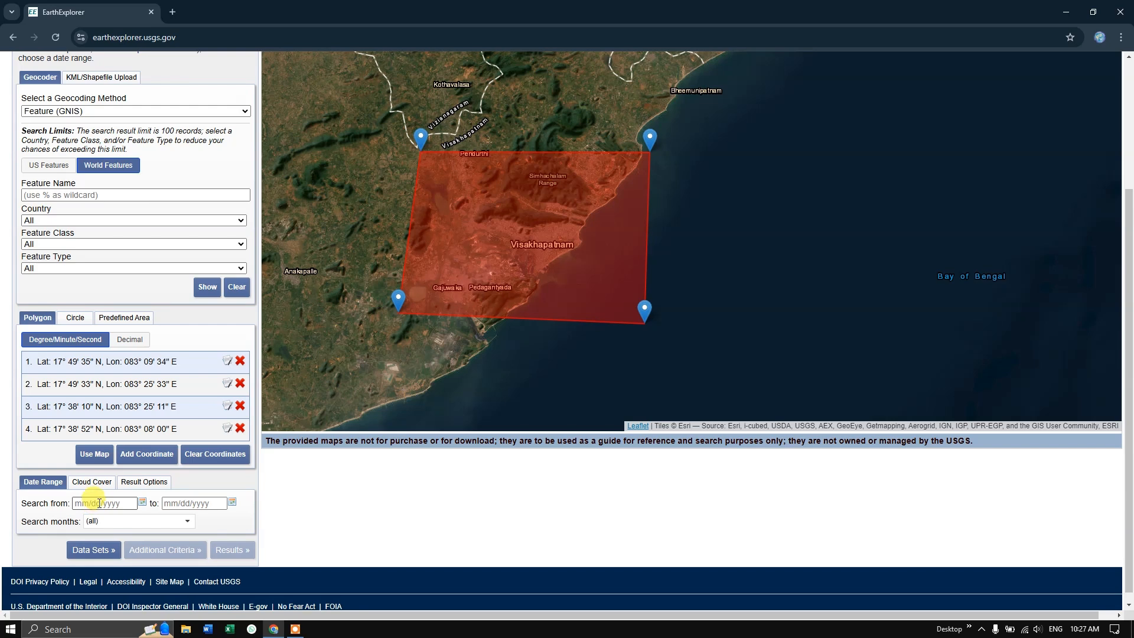
Select the Landsat 8-9 OLI/TIRS C2 L1 data set under Landsat Collection 2 Level-1 and open its additional criteria
{"action": "left_click", "coordinate": [90, 551]}
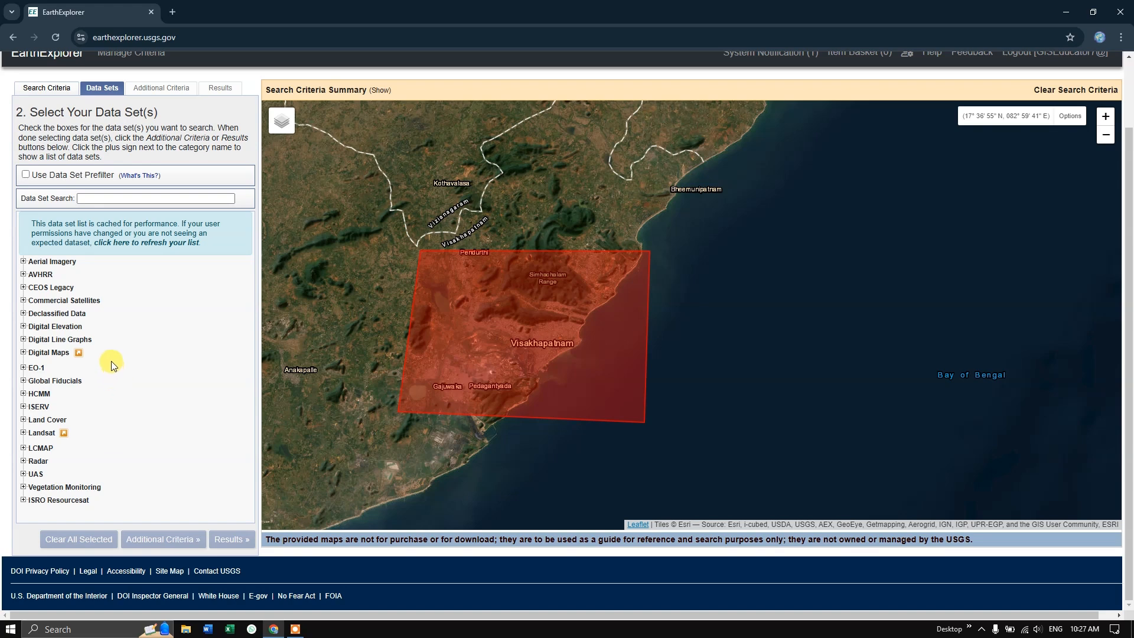
{"action": "left_click", "coordinate": [24, 433]}
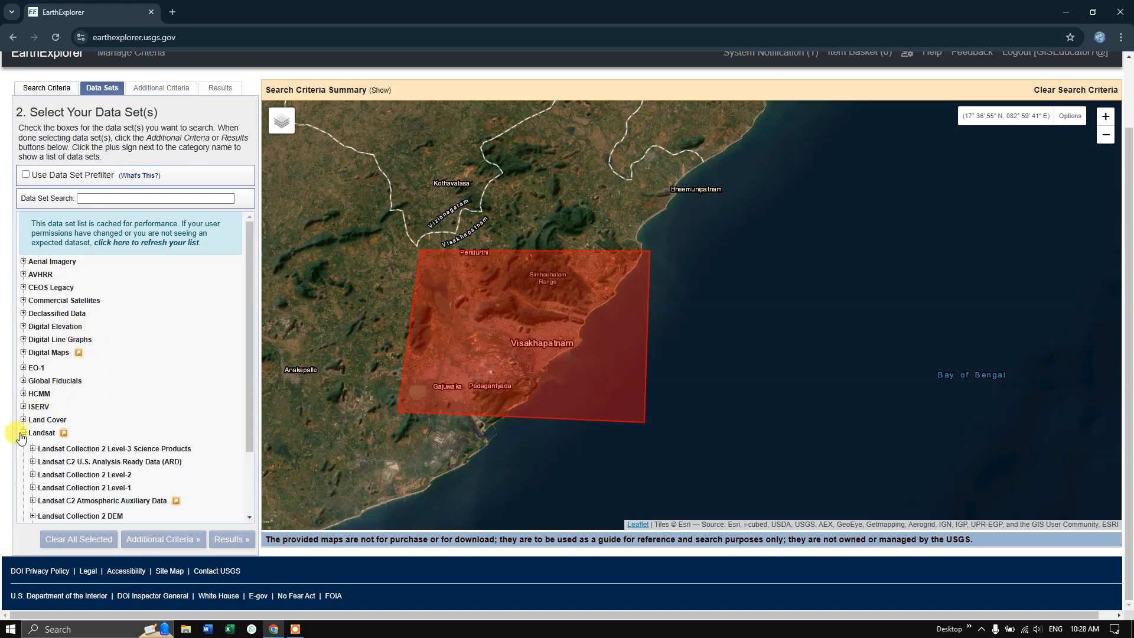
{"action": "scroll", "coordinate": [51, 434], "scroll_direction": "down", "scroll_amount": 1}
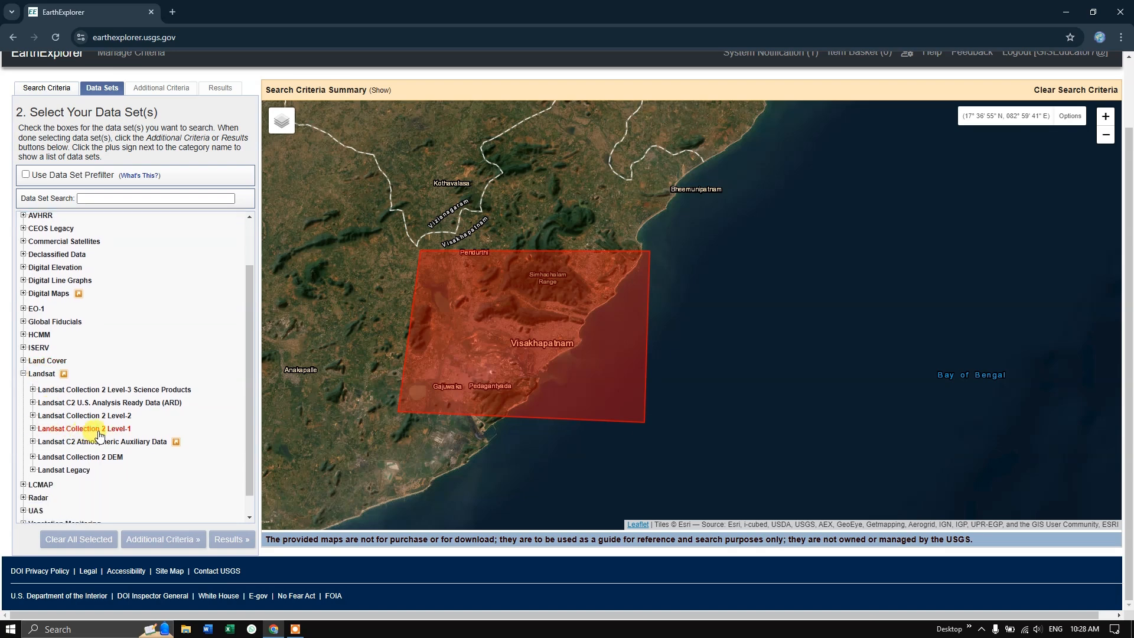
{"action": "left_click", "coordinate": [33, 430]}
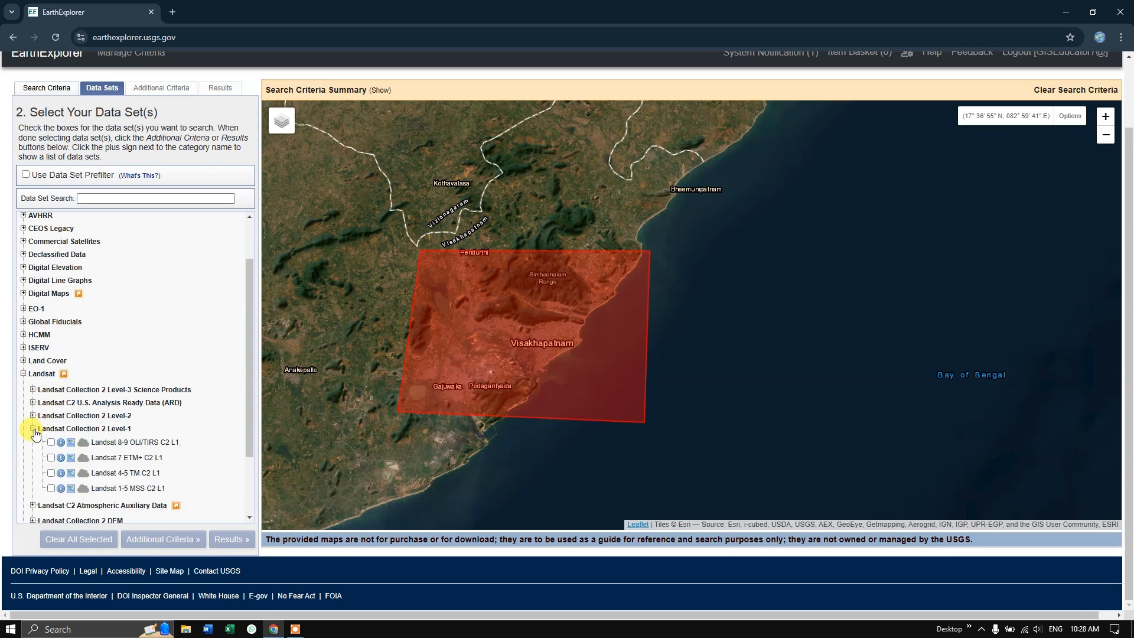
{"action": "scroll", "coordinate": [89, 414], "scroll_direction": "down", "scroll_amount": 1}
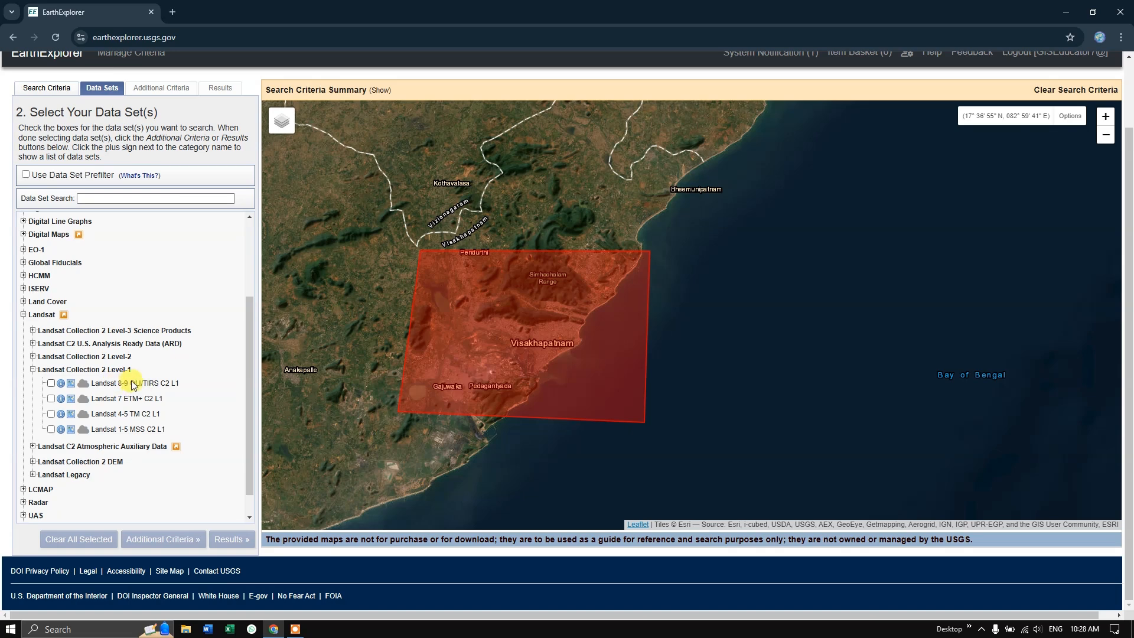
{"action": "left_click", "coordinate": [51, 383]}
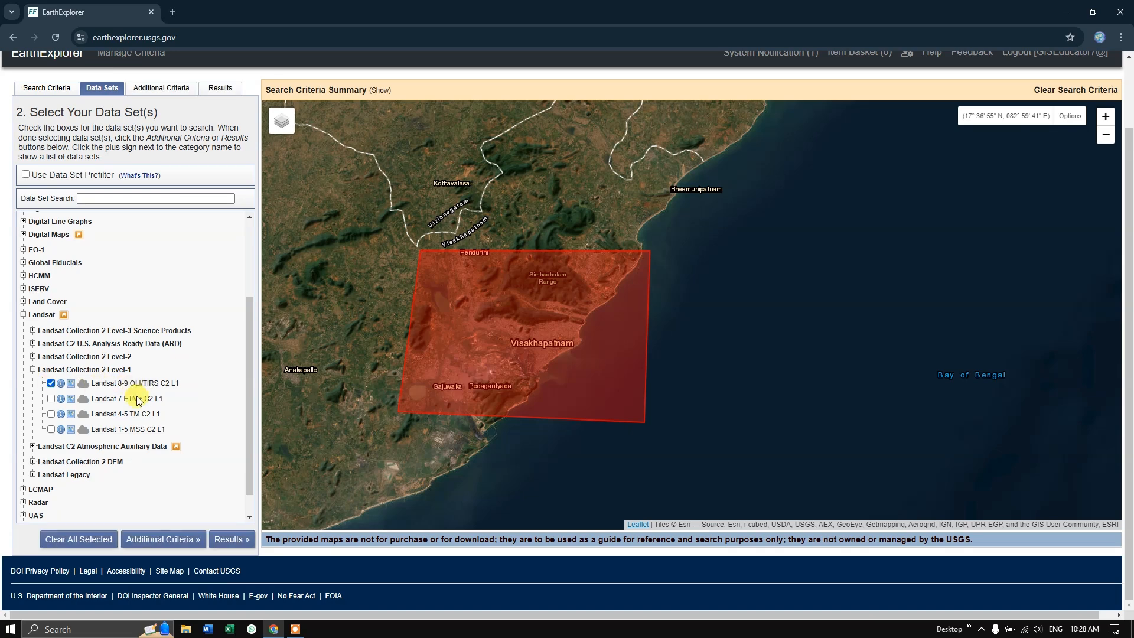
{"action": "scroll", "coordinate": [148, 413], "scroll_direction": "down", "scroll_amount": 1}
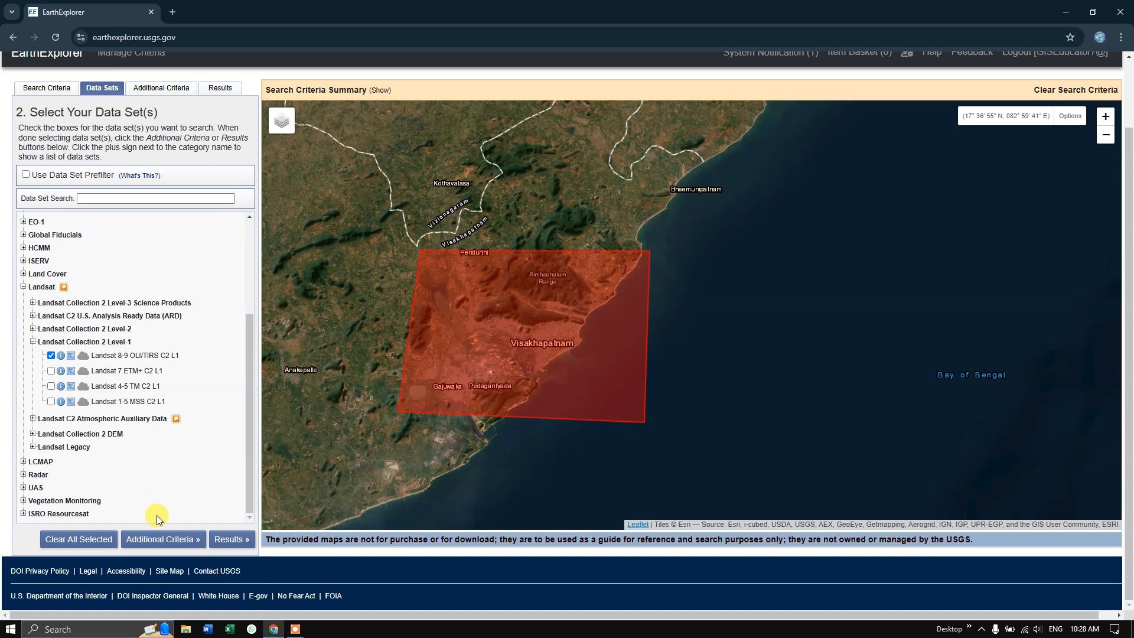
{"action": "left_click", "coordinate": [160, 545]}
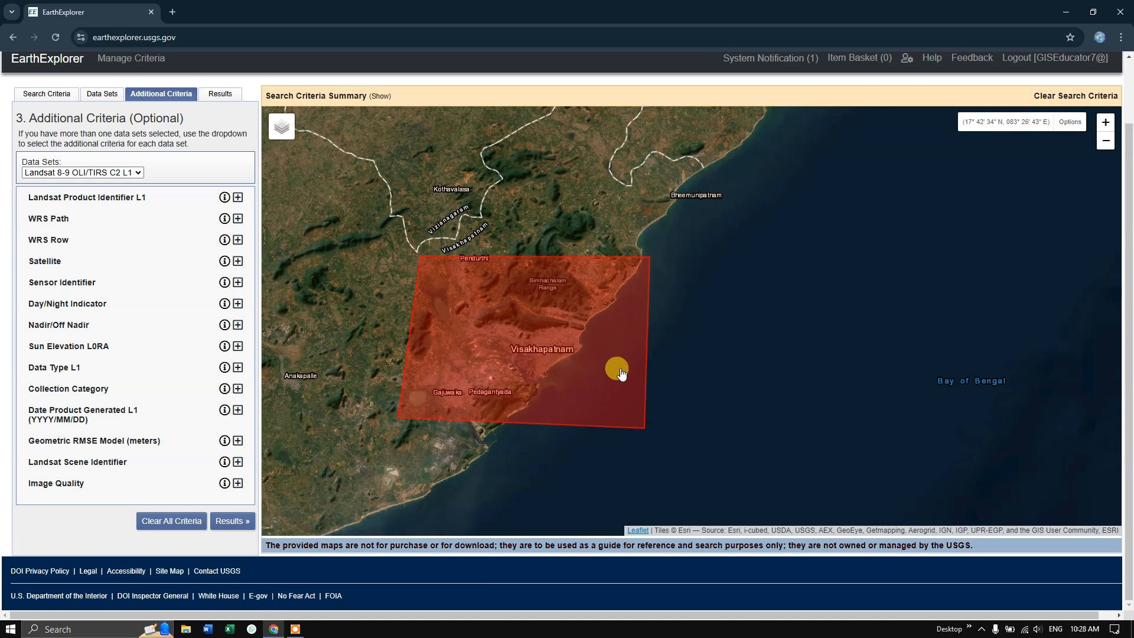
Return to the search criteria and limit the cloud cover range to 0% - 4%
{"action": "left_click", "coordinate": [57, 99]}
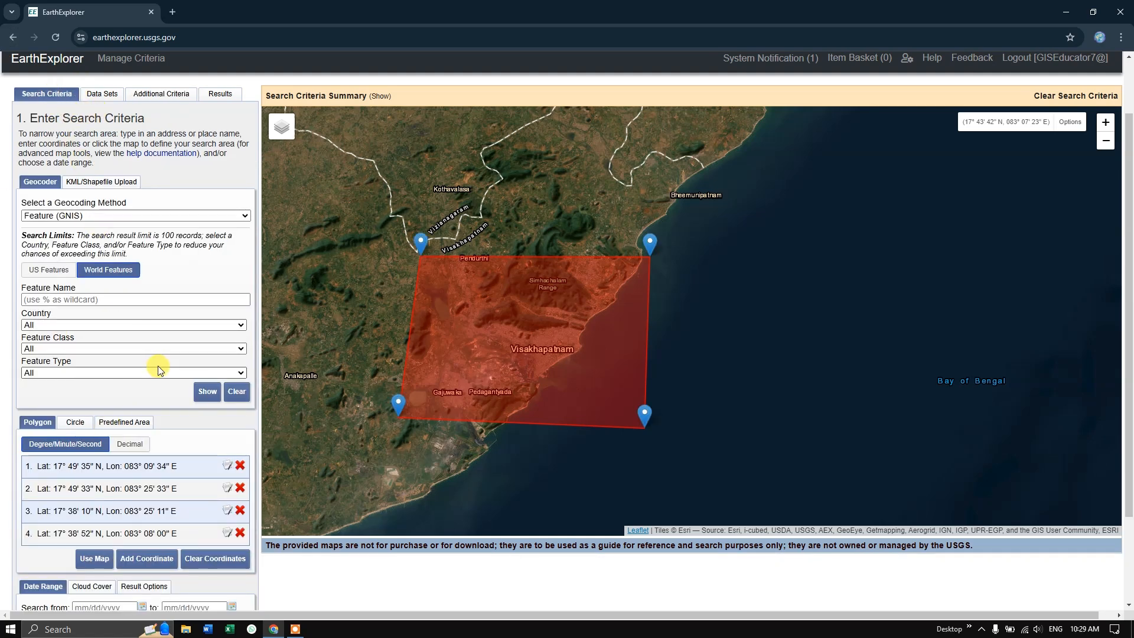
{"action": "scroll", "coordinate": [158, 369], "scroll_direction": "down", "scroll_amount": 2}
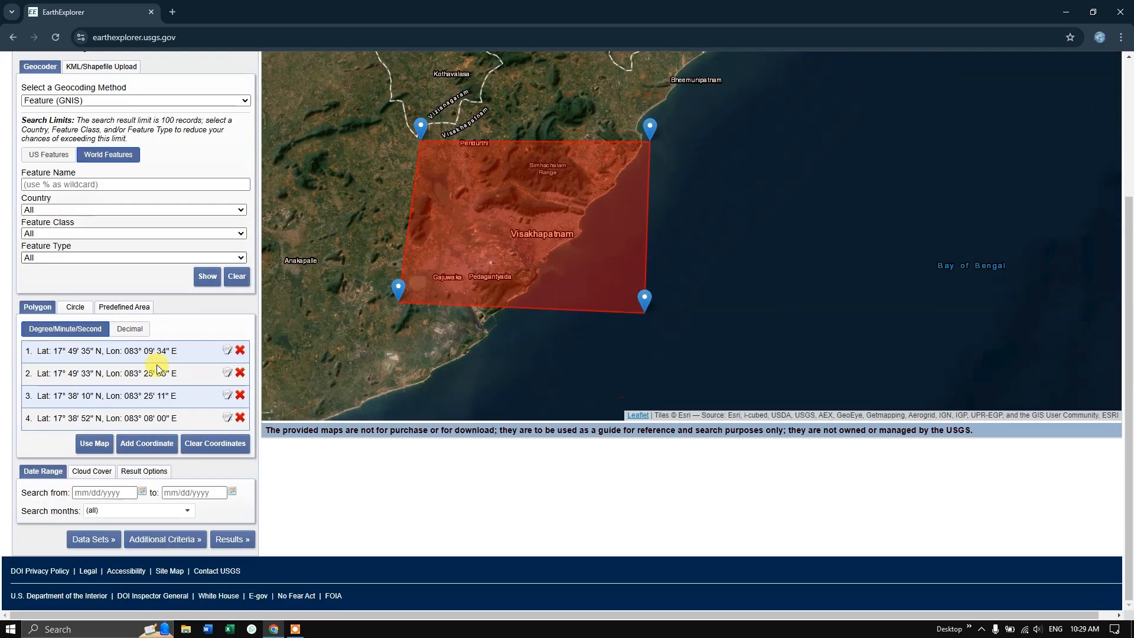
{"action": "left_click", "coordinate": [88, 472]}
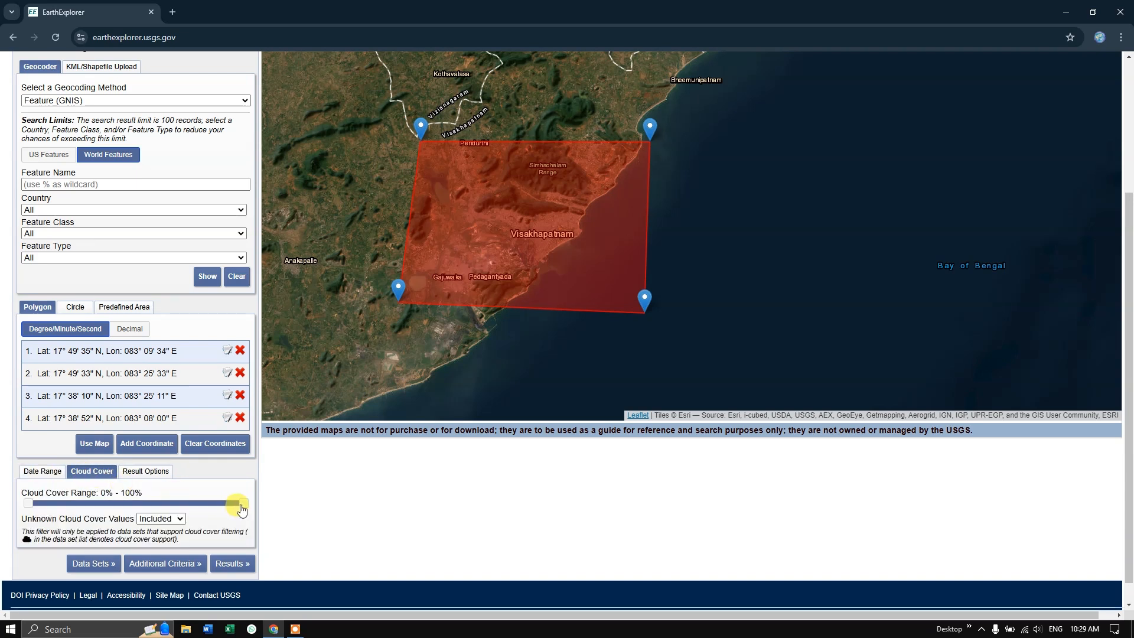
{"action": "left_click_drag", "start_coordinate": [242, 504], "coordinate": [42, 517]}
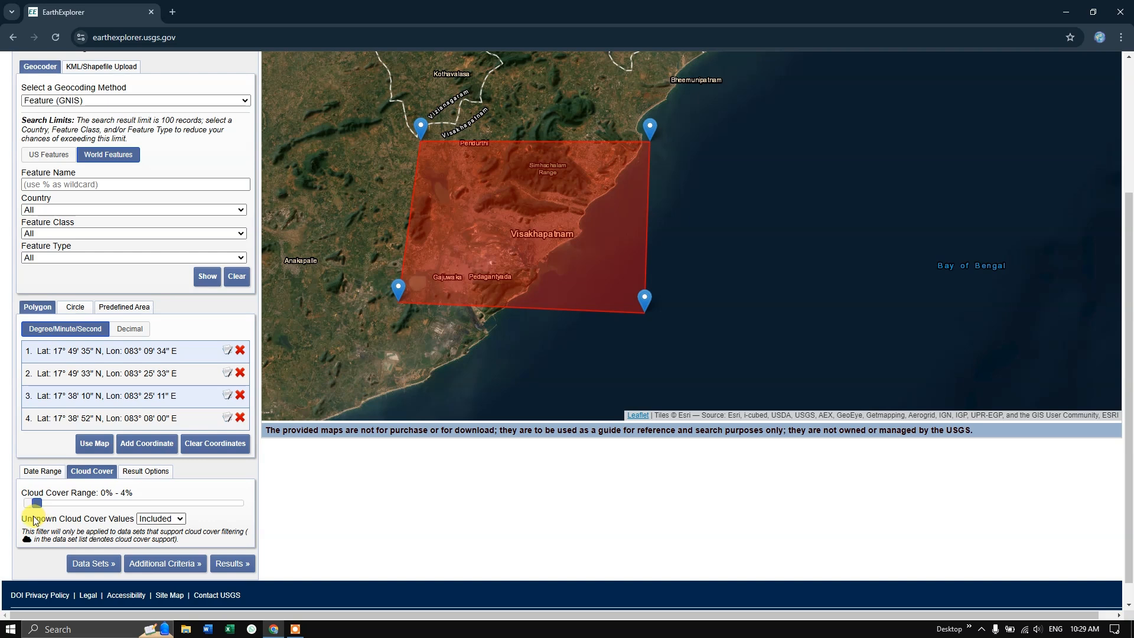
{"action": "left_click_drag", "start_coordinate": [34, 520], "coordinate": [34, 520]}
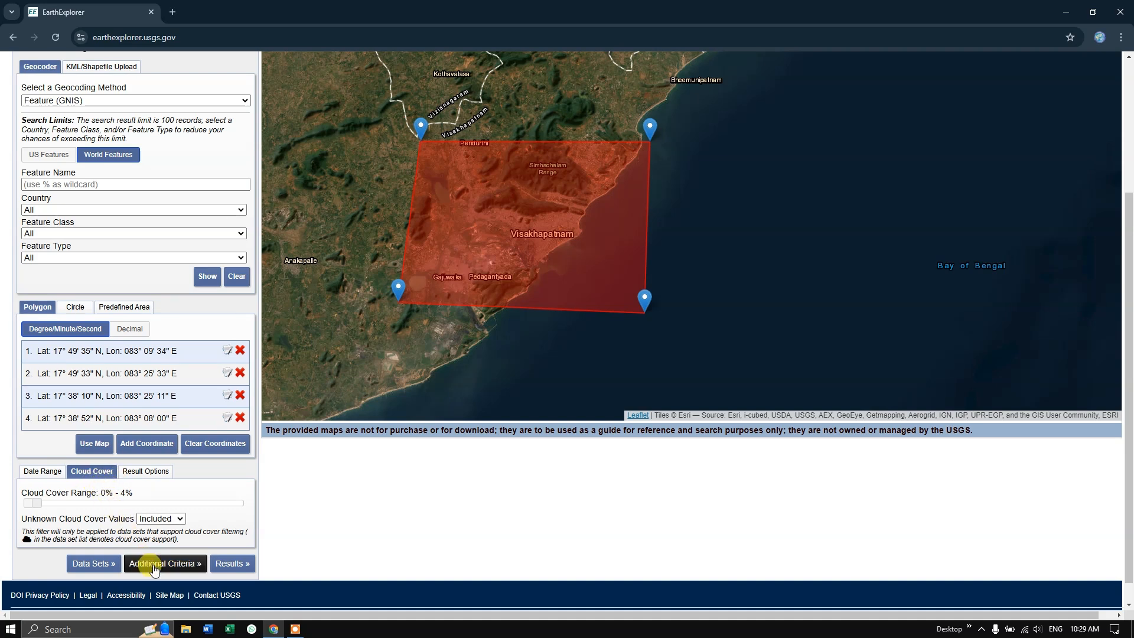
Check the date range settings and the list of available search months
{"action": "left_click", "coordinate": [48, 478]}
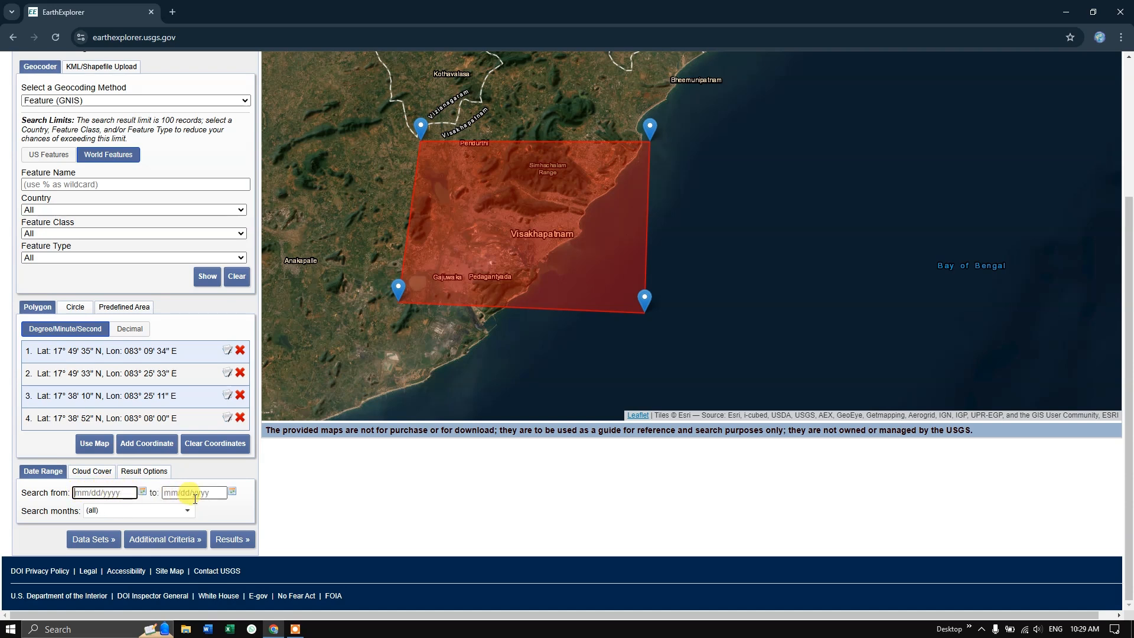
{"action": "left_click", "coordinate": [175, 511]}
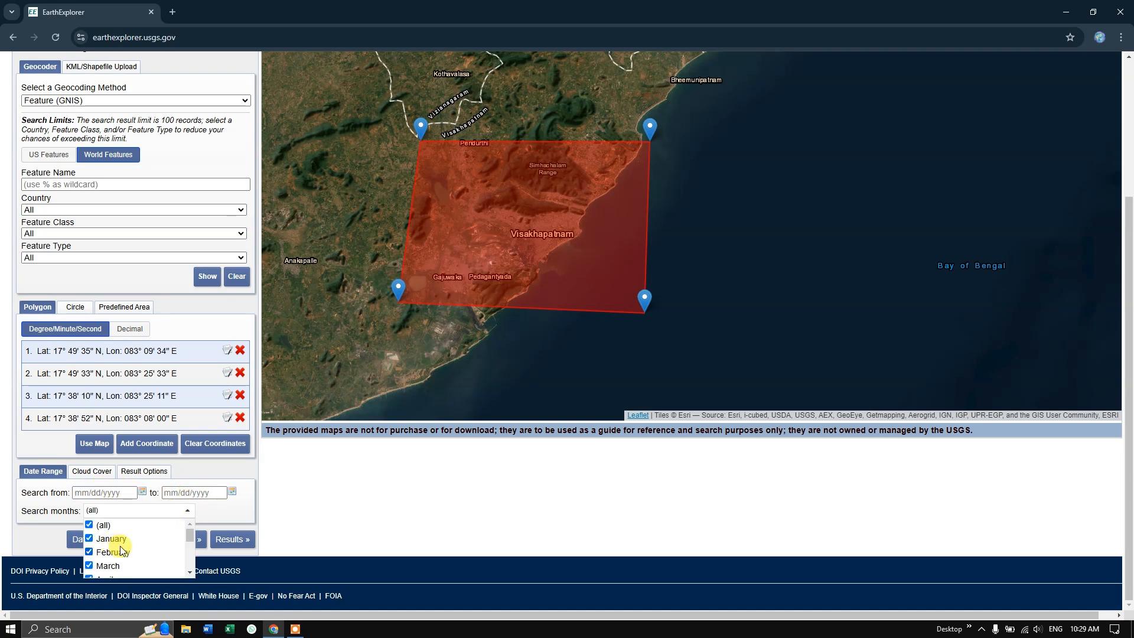
{"action": "scroll", "coordinate": [118, 549], "scroll_direction": "down", "scroll_amount": 4}
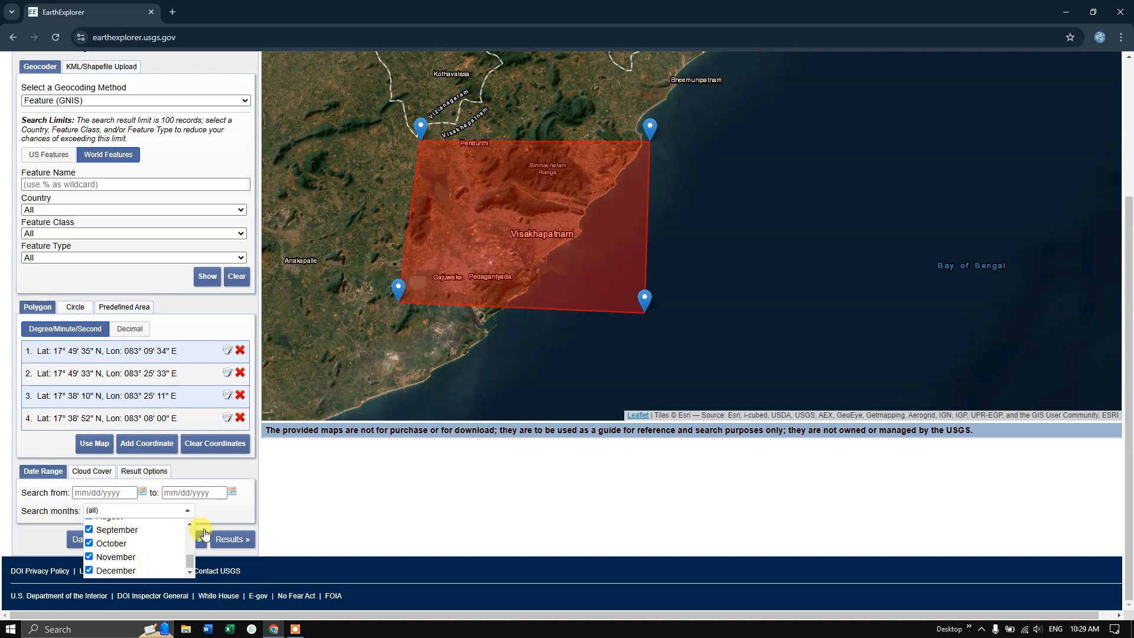
{"action": "left_click", "coordinate": [228, 509]}
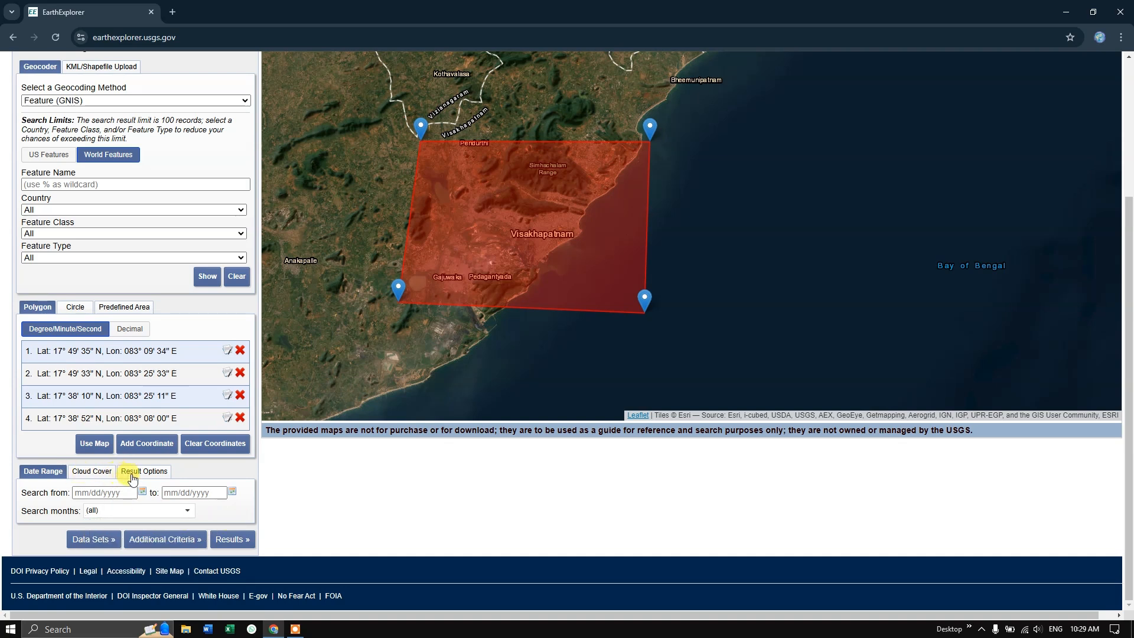
Set the Satellite criterion to All for the Landsat 8-9 data set and run the search
{"action": "left_click", "coordinate": [142, 540]}
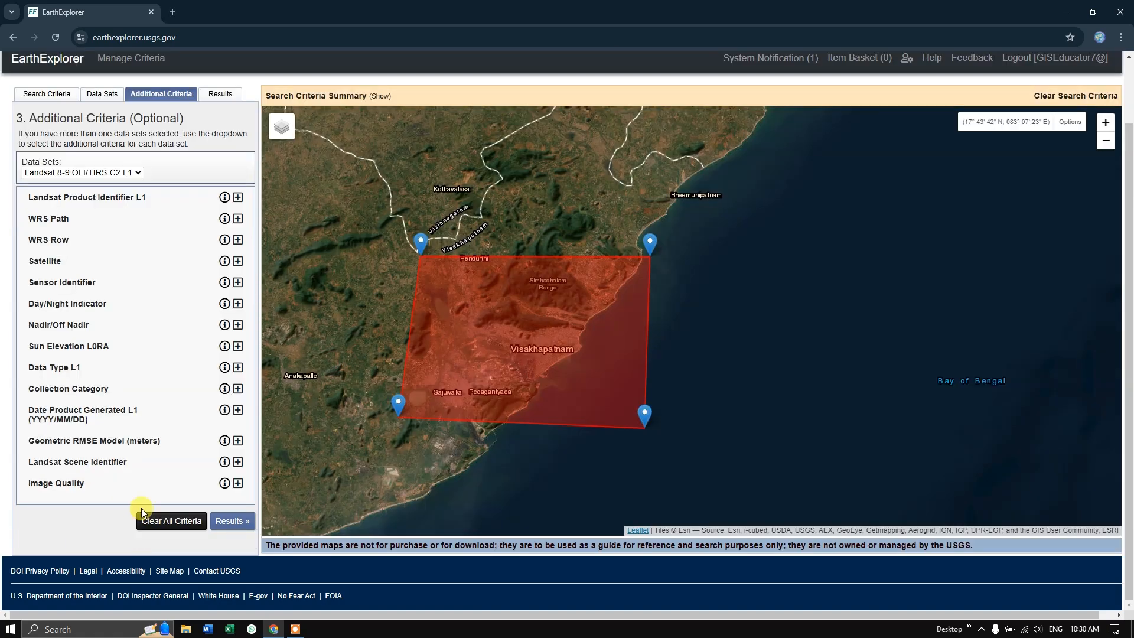
{"action": "left_click", "coordinate": [228, 527]}
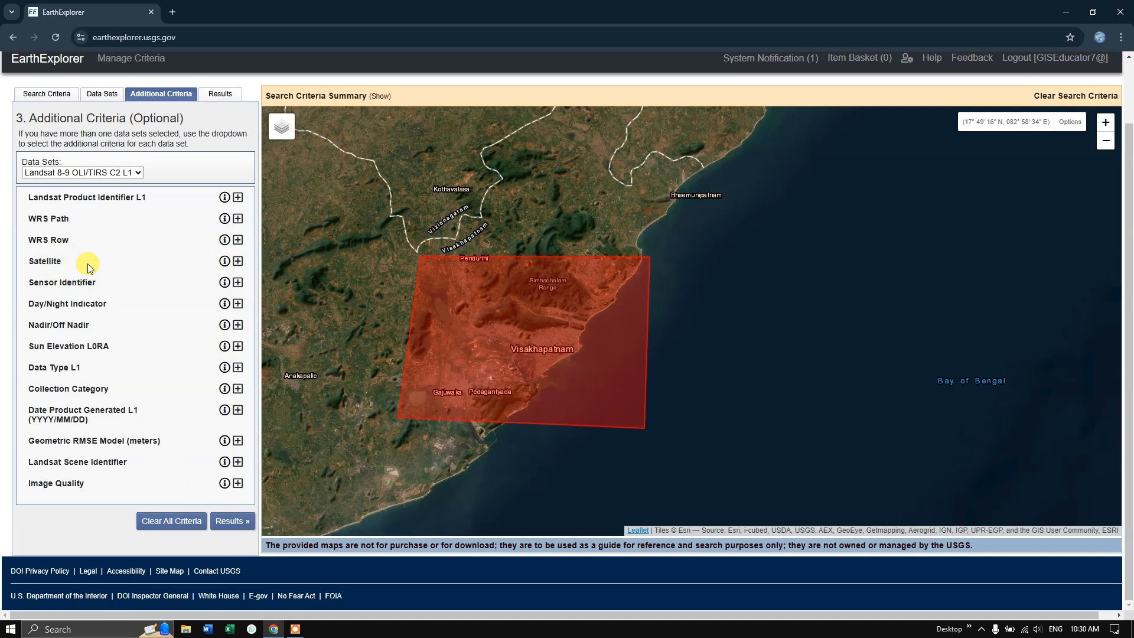
{"action": "left_click", "coordinate": [238, 262]}
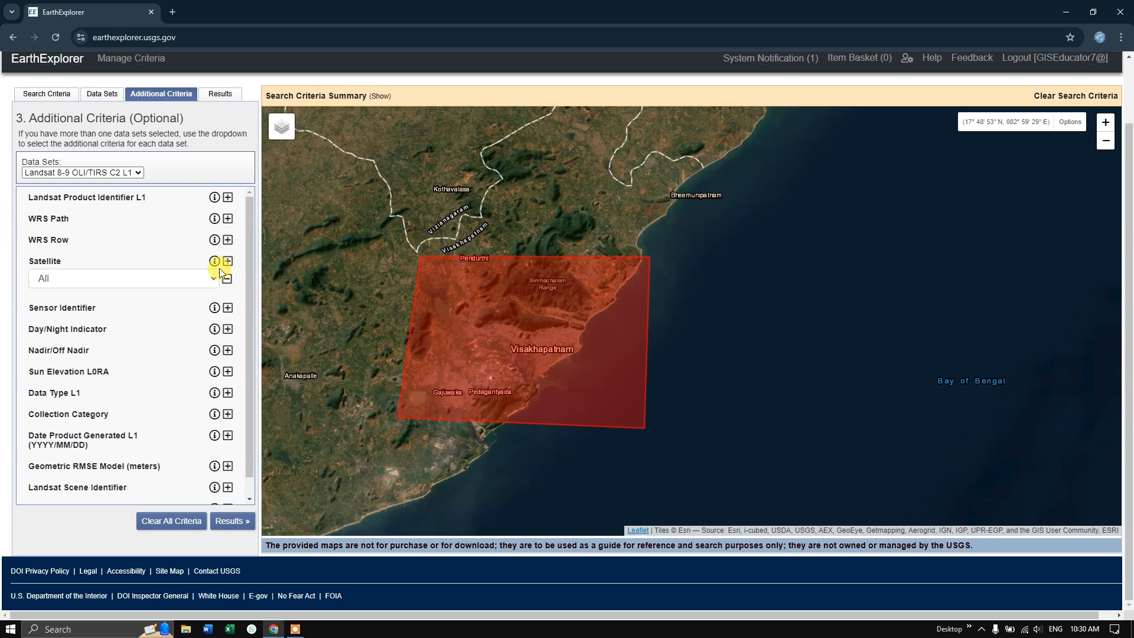
{"action": "left_click", "coordinate": [207, 277]}
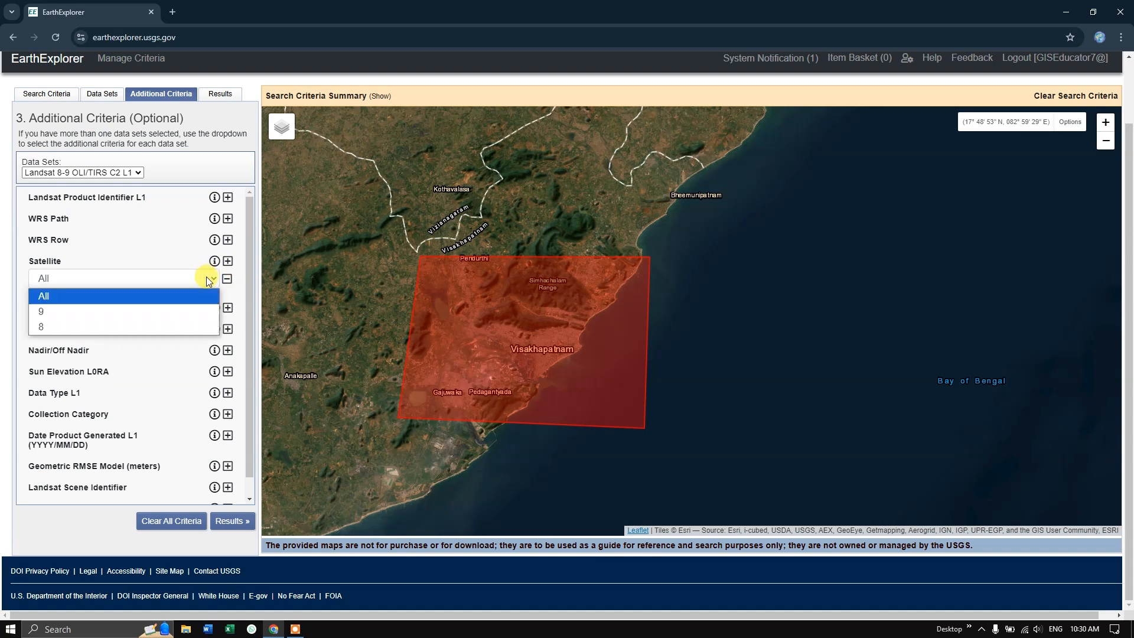
{"action": "left_click", "coordinate": [65, 300]}
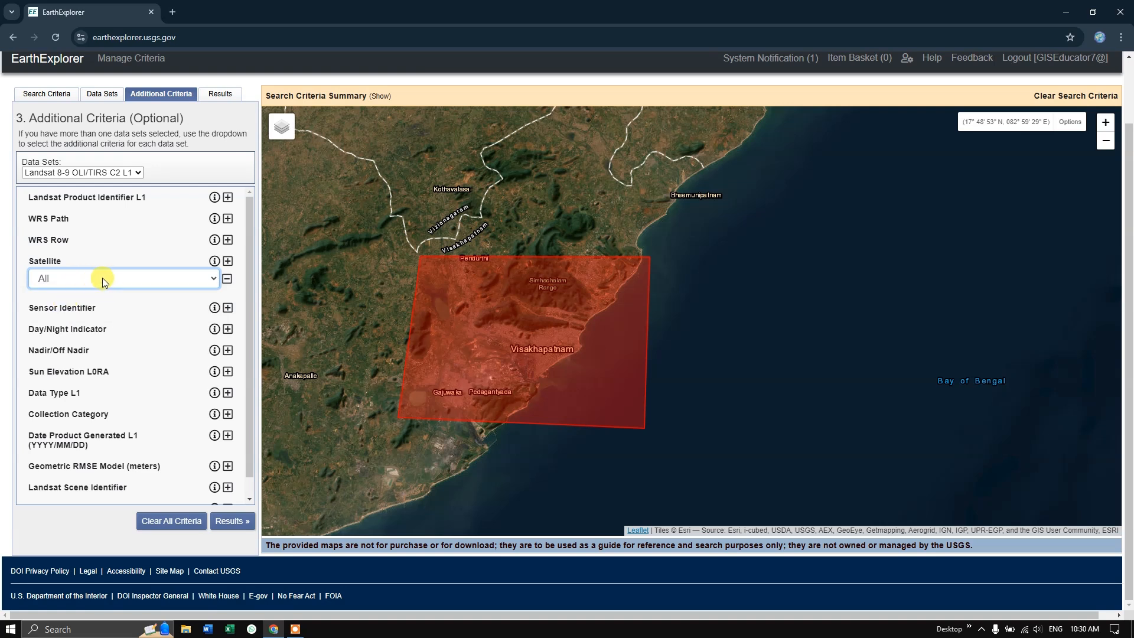
{"action": "left_click", "coordinate": [225, 523]}
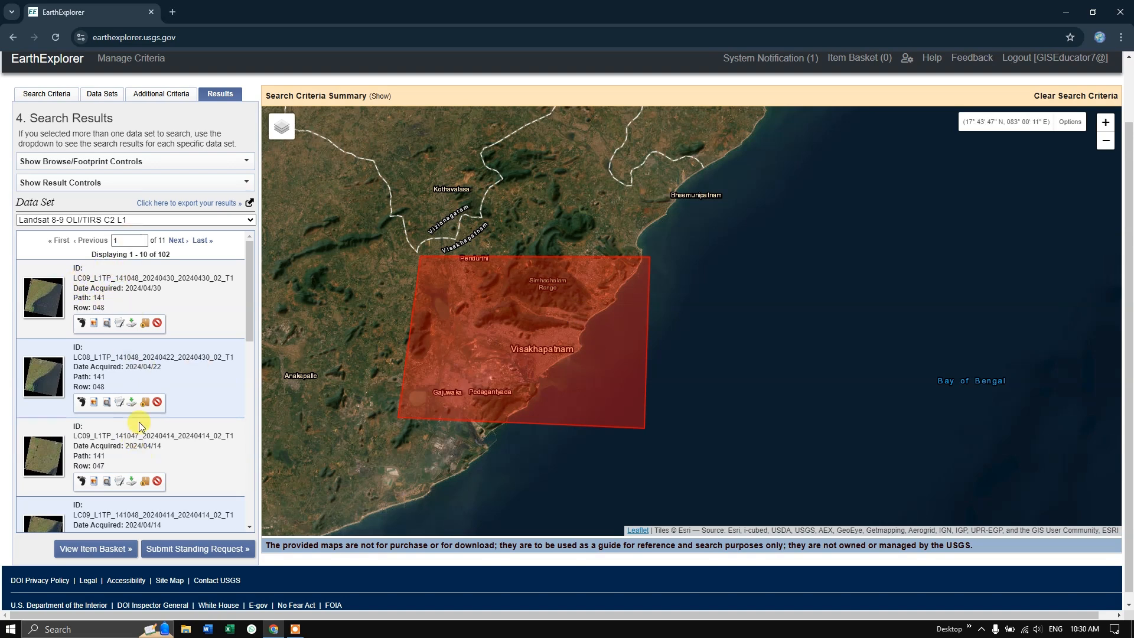
Look through the first page of results and overlay the browse image of the 2024/04/30 scene (path 141, row 048) on the map
{"action": "scroll", "coordinate": [154, 347], "scroll_direction": "down", "scroll_amount": 5}
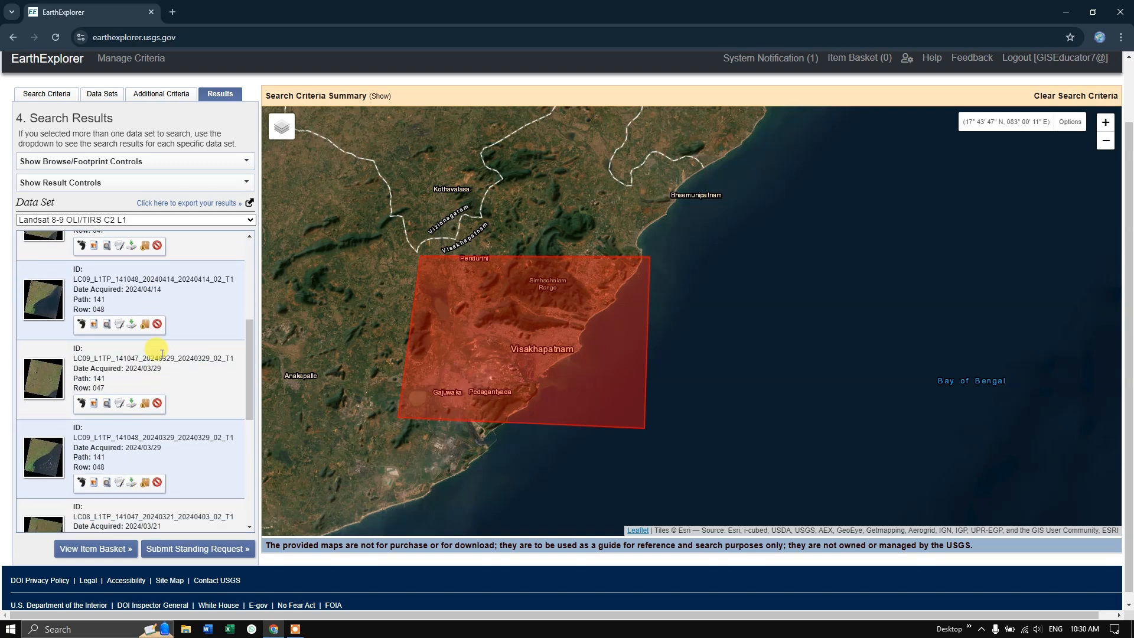
{"action": "scroll", "coordinate": [159, 413], "scroll_direction": "down", "scroll_amount": 3}
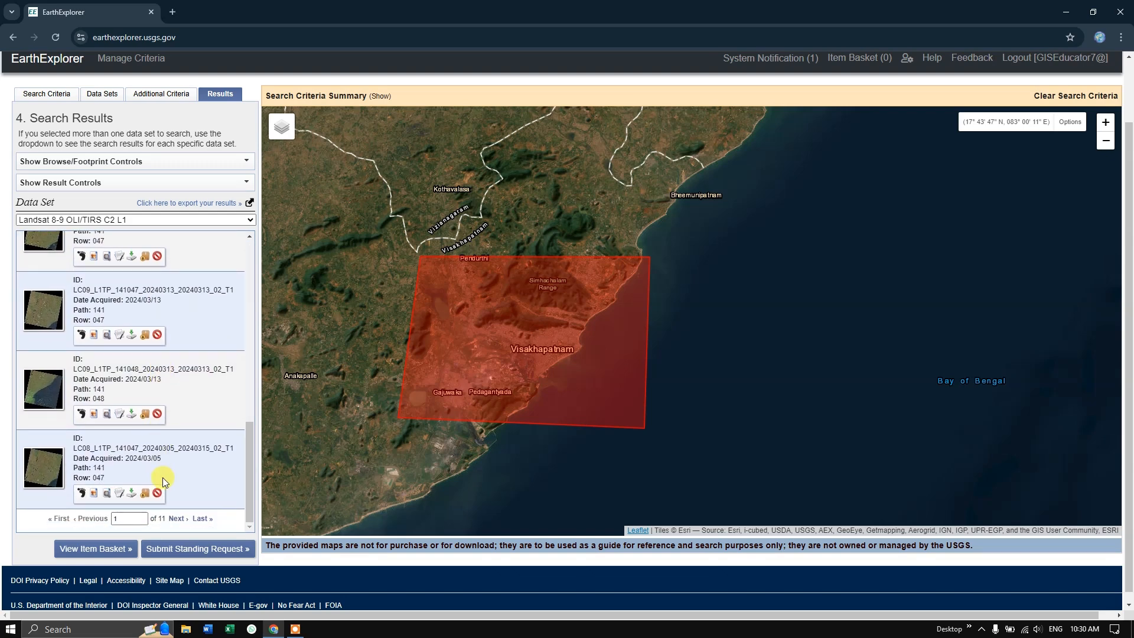
{"action": "scroll", "coordinate": [162, 477], "scroll_direction": "up", "scroll_amount": 5}
{"action": "scroll", "coordinate": [162, 477], "scroll_direction": "up", "scroll_amount": 5}
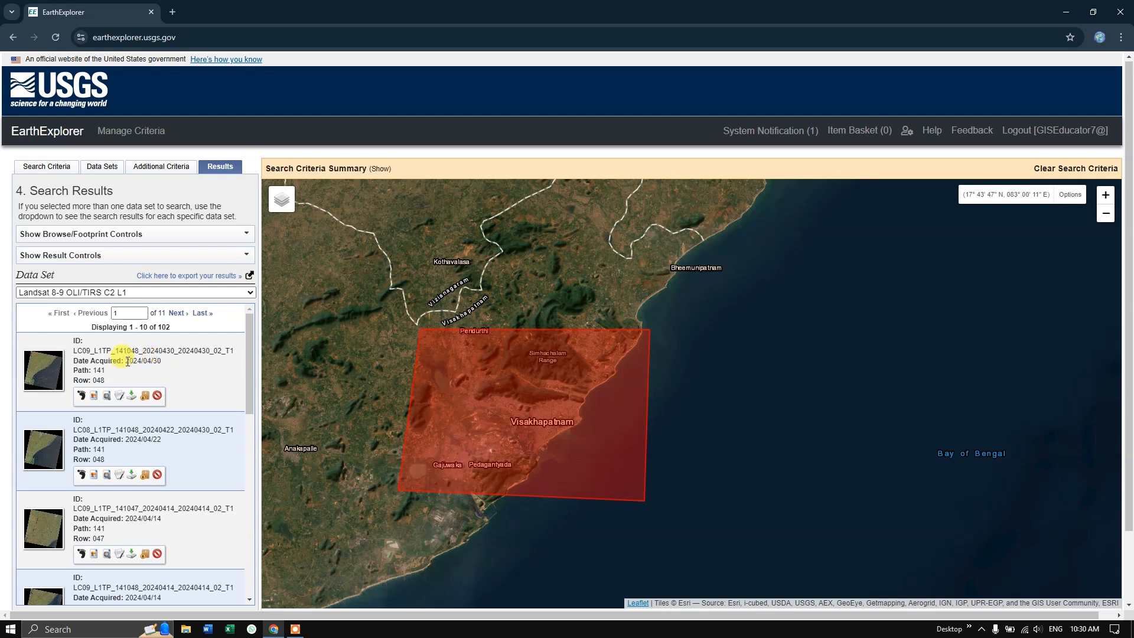
{"action": "left_click", "coordinate": [94, 402]}
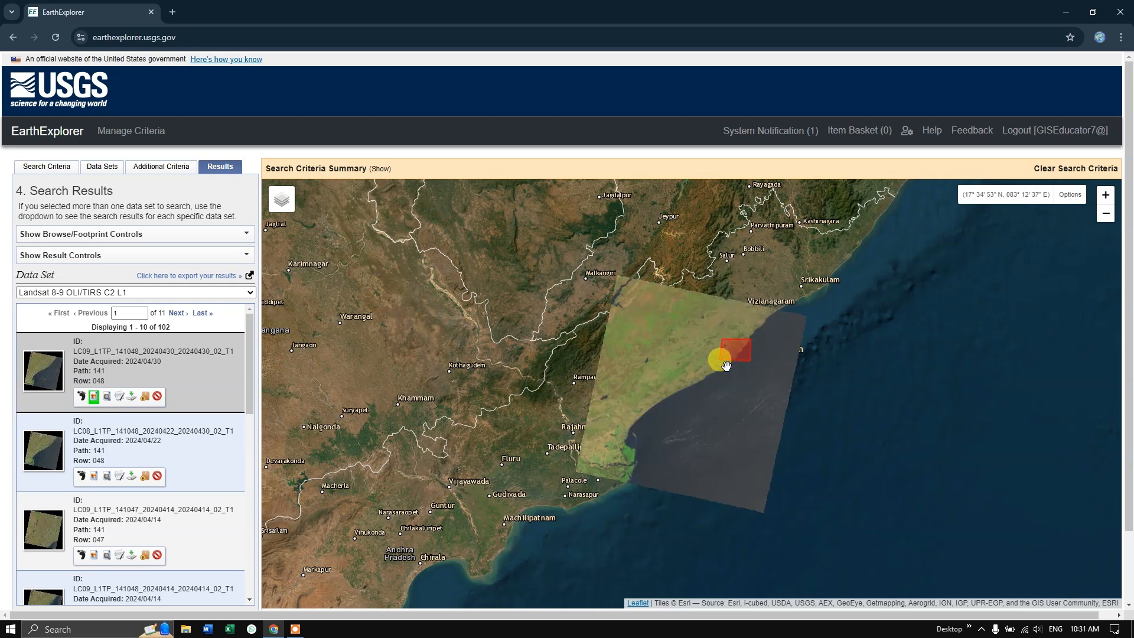
{"action": "scroll", "coordinate": [726, 366], "scroll_direction": "up", "scroll_amount": 1}
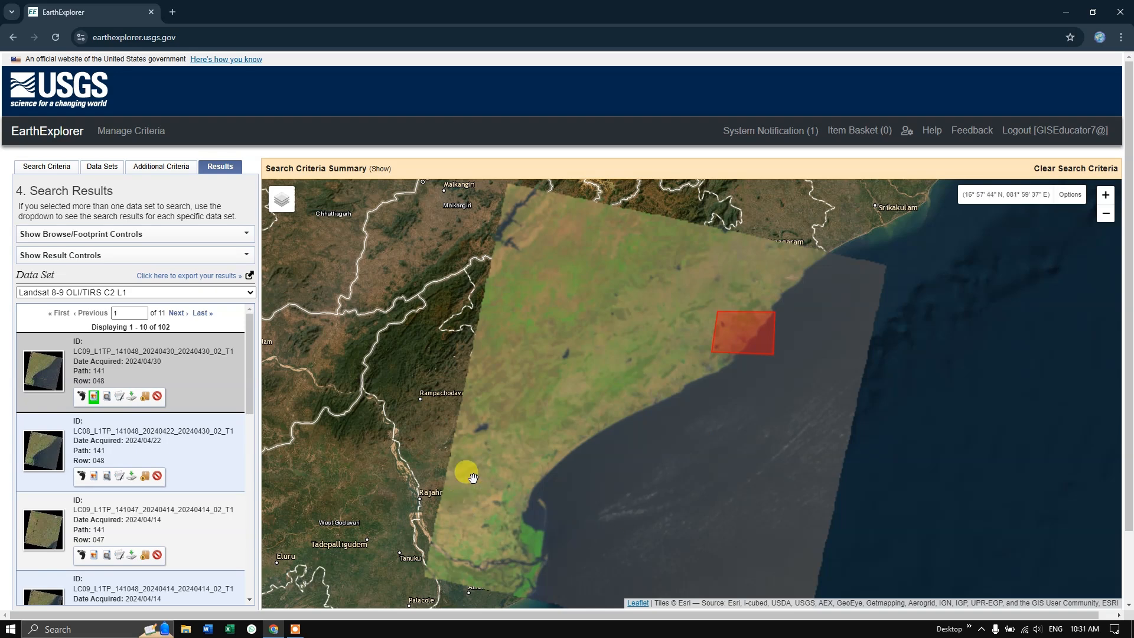
Open the full display of the 2024/04/30 scene and view its browse images in turn
{"action": "left_click", "coordinate": [119, 396]}
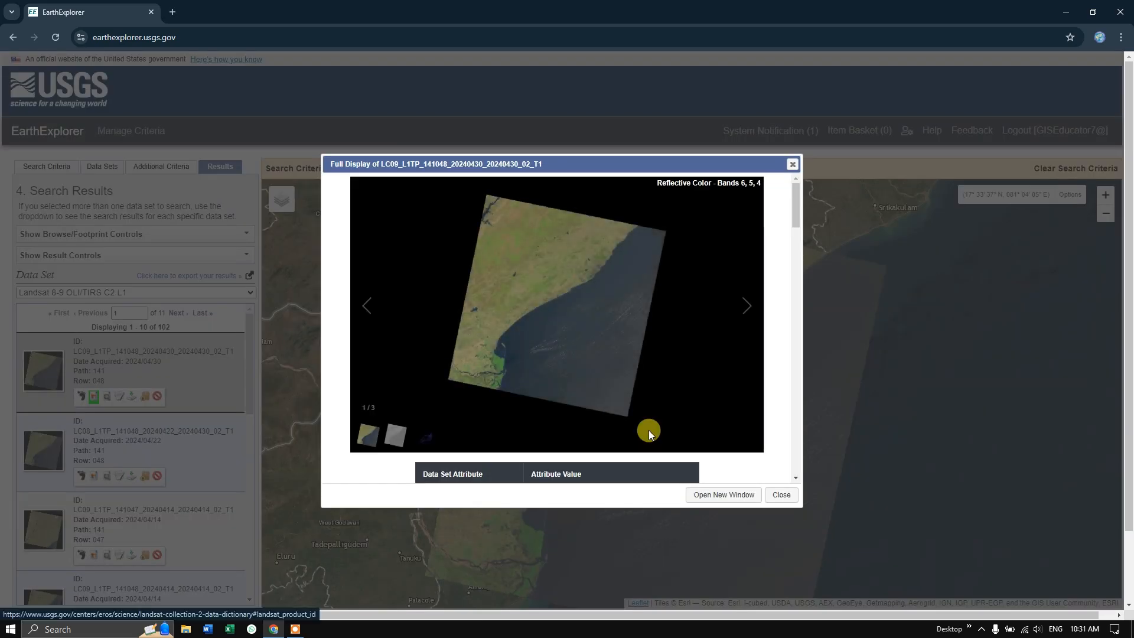
{"action": "left_click", "coordinate": [746, 306]}
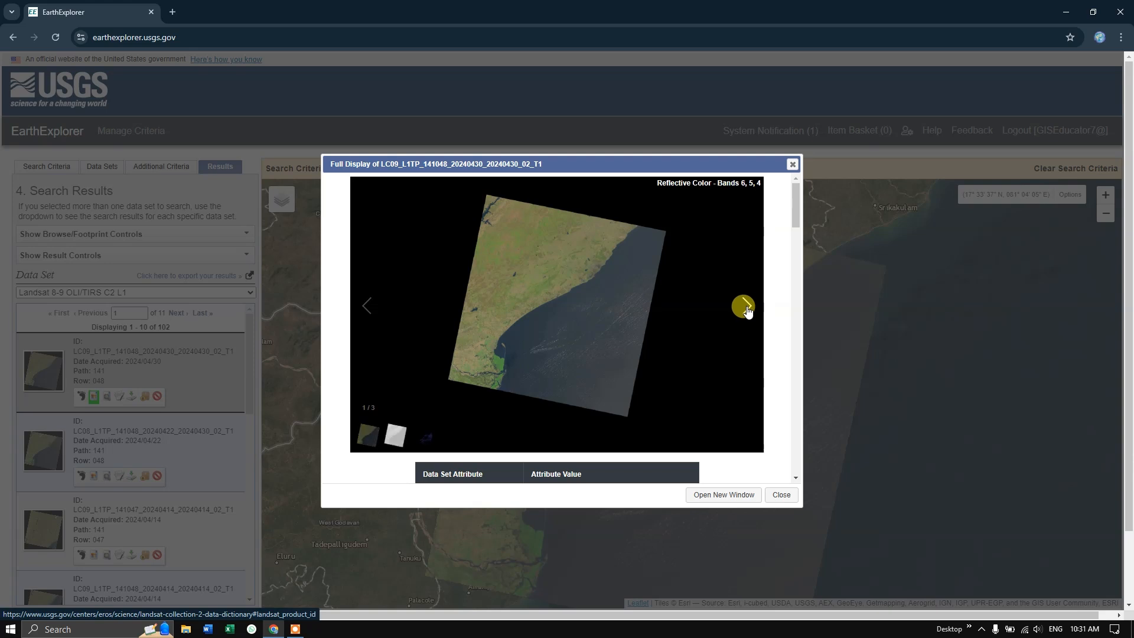
{"action": "left_click", "coordinate": [746, 307]}
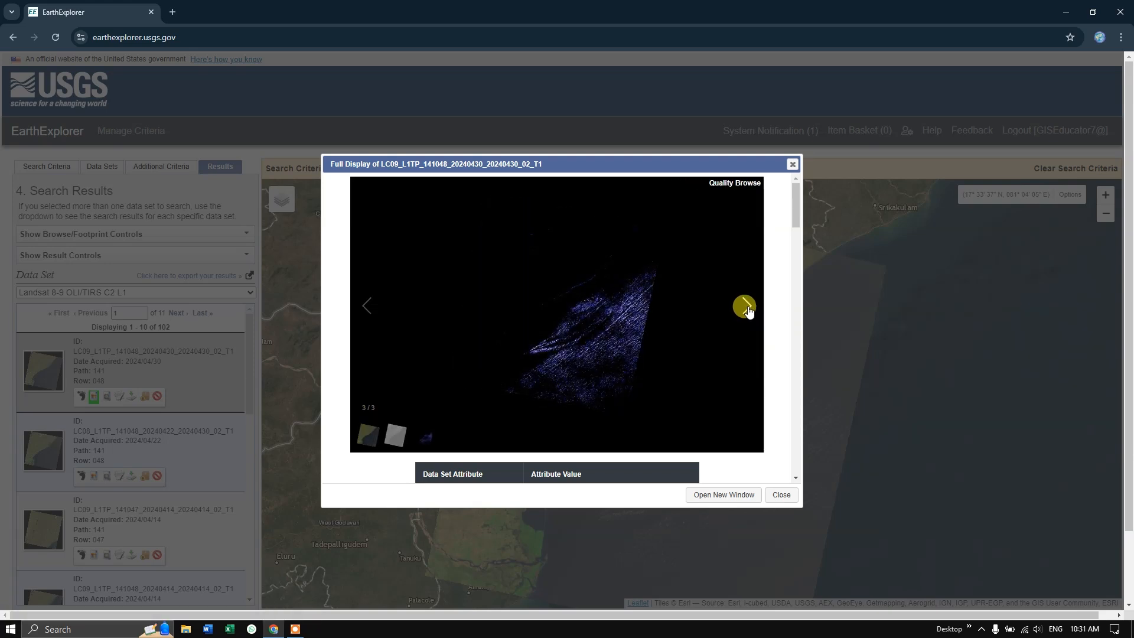
{"action": "left_click", "coordinate": [746, 307]}
Check the scene's acquisition date and scene cloud cover in the attribute table, and close the full display
{"action": "scroll", "coordinate": [519, 360], "scroll_direction": "down", "scroll_amount": 3}
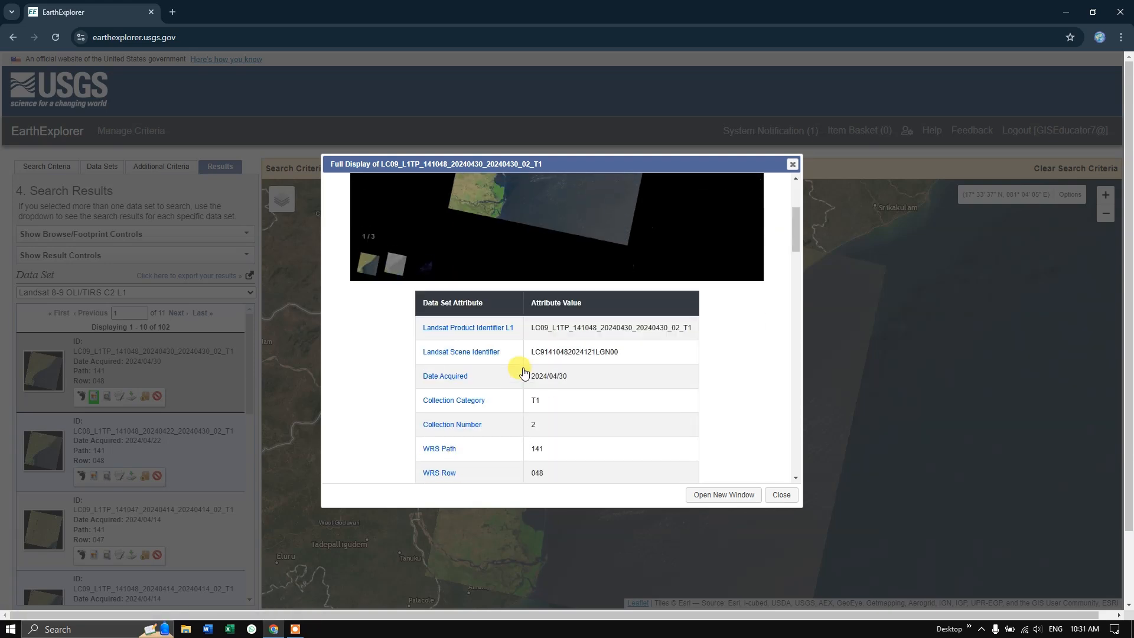
{"action": "scroll", "coordinate": [527, 370], "scroll_direction": "down", "scroll_amount": 1}
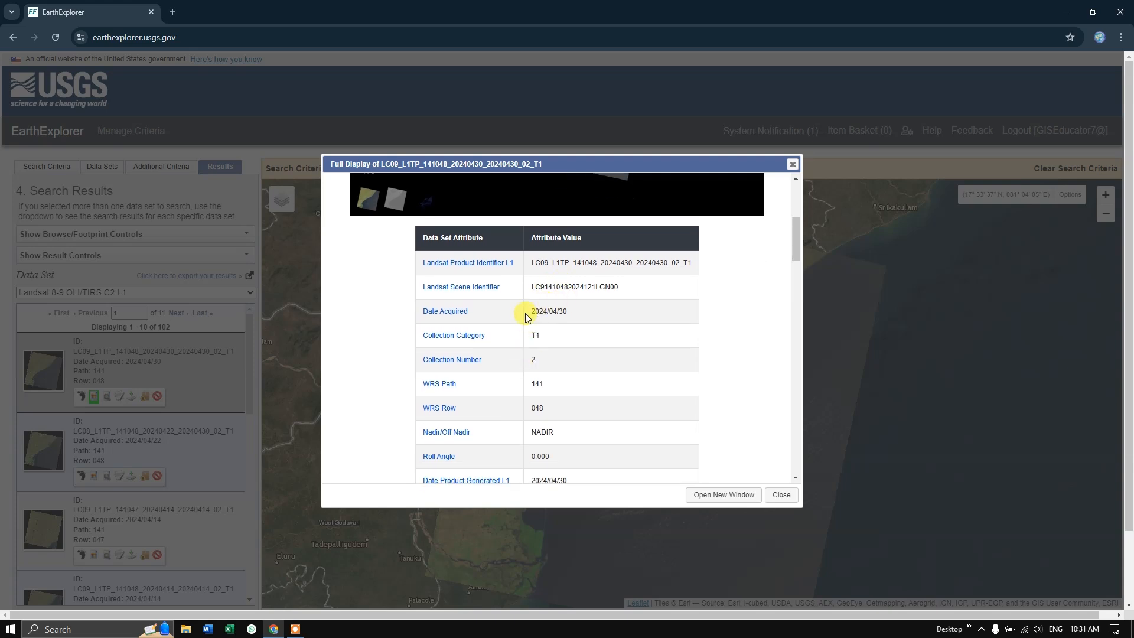
{"action": "left_click_drag", "start_coordinate": [528, 313], "coordinate": [567, 313]}
{"action": "scroll", "coordinate": [542, 357], "scroll_direction": "down", "scroll_amount": 1}
{"action": "scroll", "coordinate": [542, 357], "scroll_direction": "down", "scroll_amount": 2}
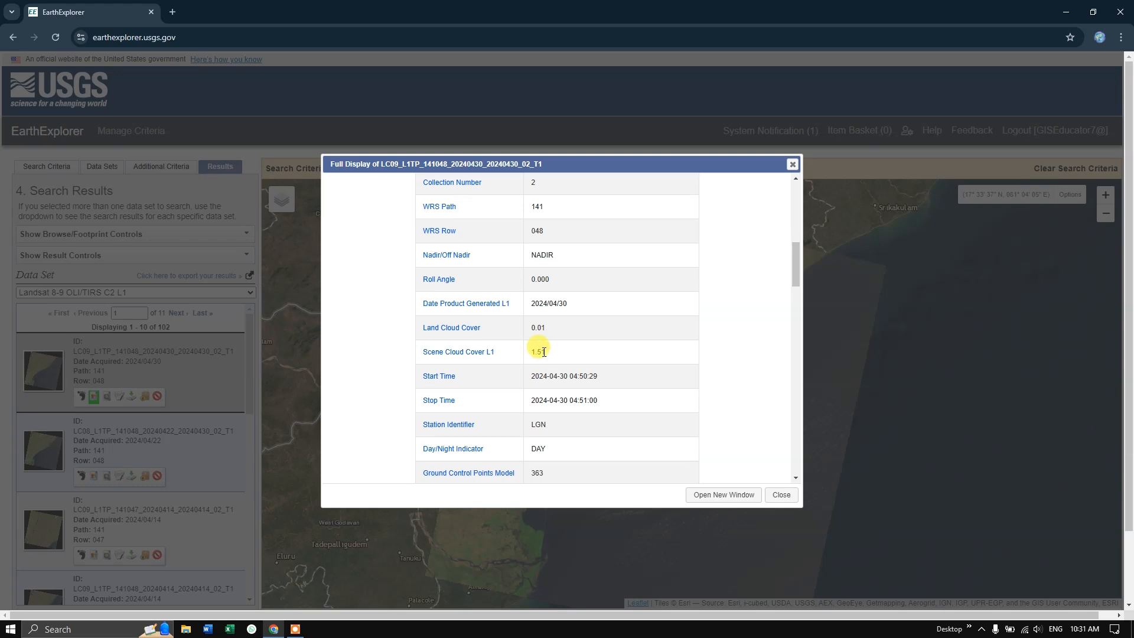
{"action": "double_click", "coordinate": [533, 353]}
{"action": "left_click", "coordinate": [779, 495]}
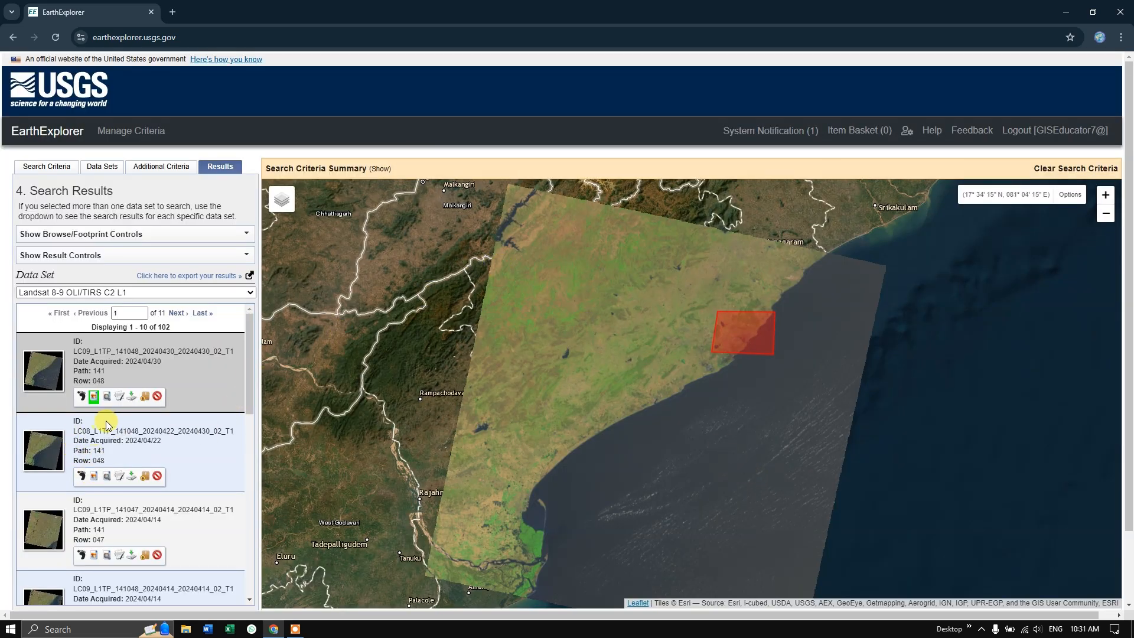
Remove the 2024/04/30 scene's overlay from the map and go to the second page of results
{"action": "left_click", "coordinate": [93, 395]}
{"action": "scroll", "coordinate": [100, 467], "scroll_direction": "down", "scroll_amount": 10}
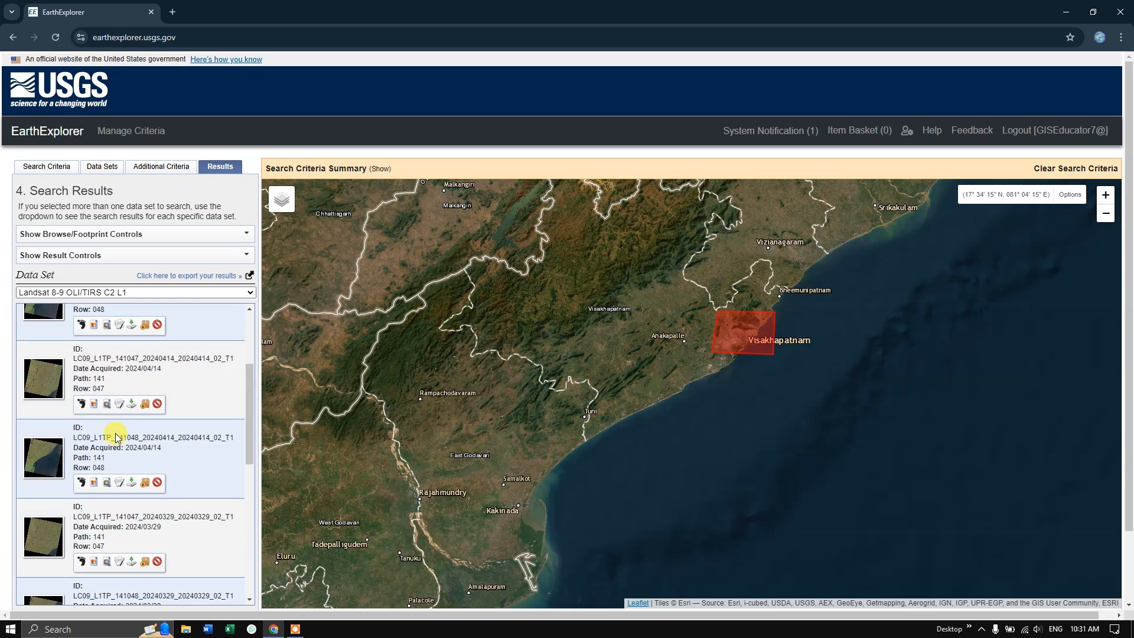
{"action": "scroll", "coordinate": [143, 560], "scroll_direction": "down", "scroll_amount": 2}
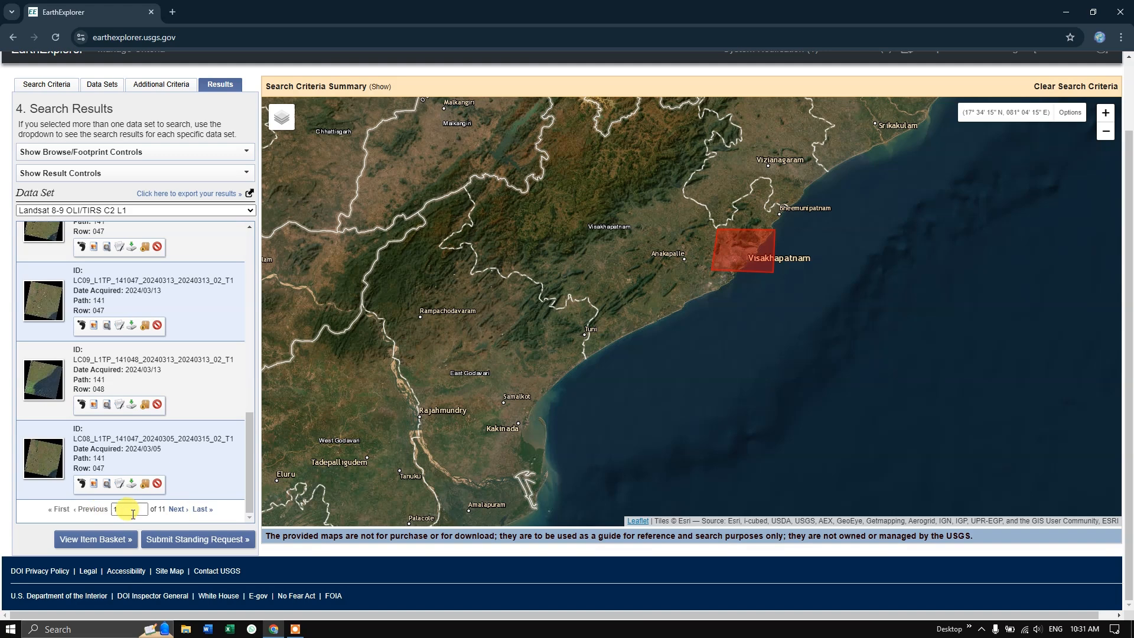
{"action": "left_click", "coordinate": [178, 512]}
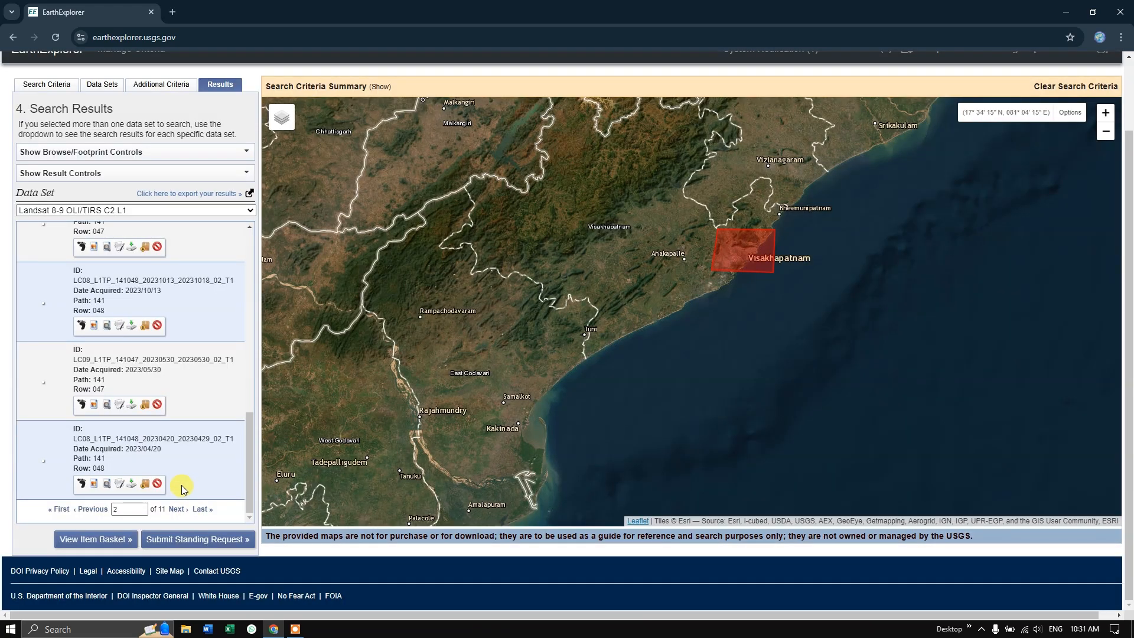
Overlay the browse image of the 2024/02/02 scene (path 141, row 047) and inspect its coverage of the search polygon
{"action": "scroll", "coordinate": [118, 334], "scroll_direction": "up", "scroll_amount": 6}
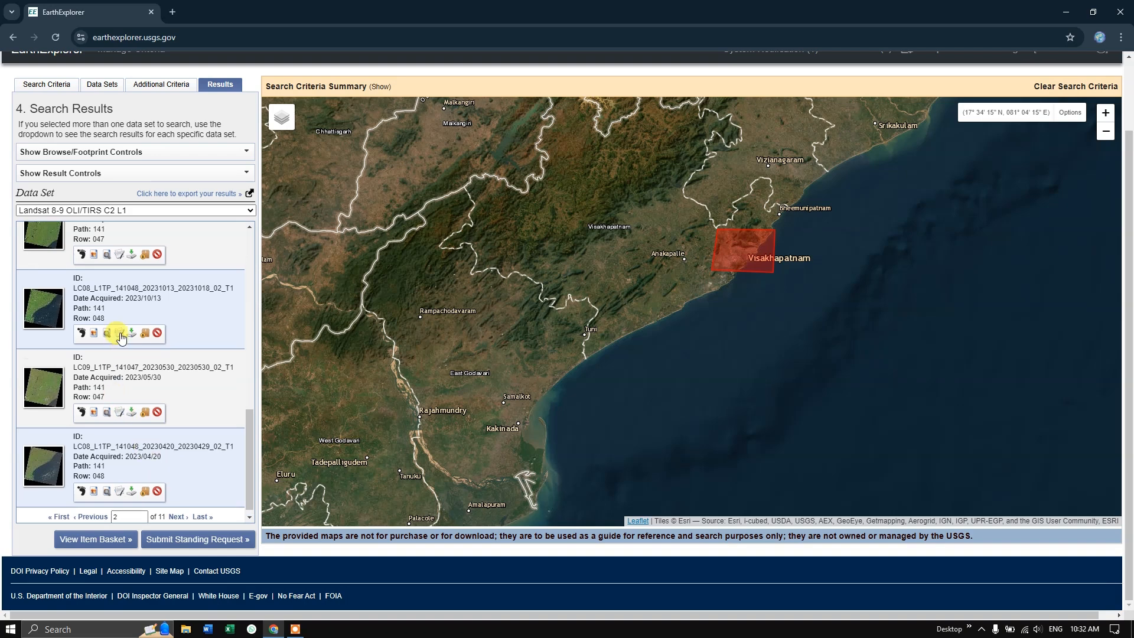
{"action": "scroll", "coordinate": [121, 338], "scroll_direction": "up", "scroll_amount": 3}
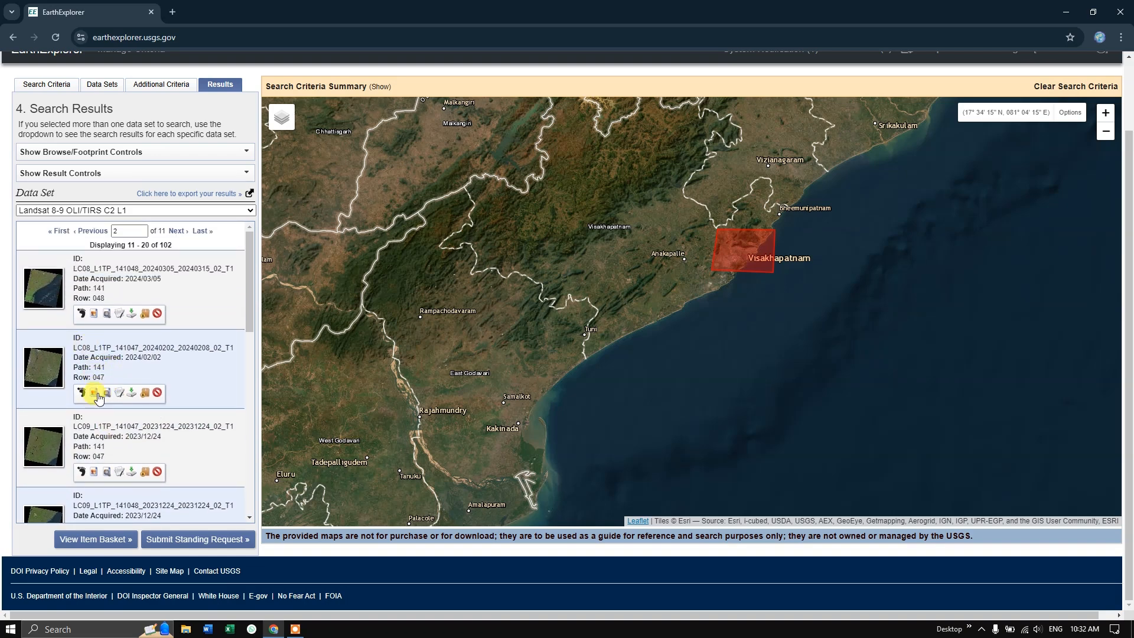
{"action": "left_click", "coordinate": [94, 393]}
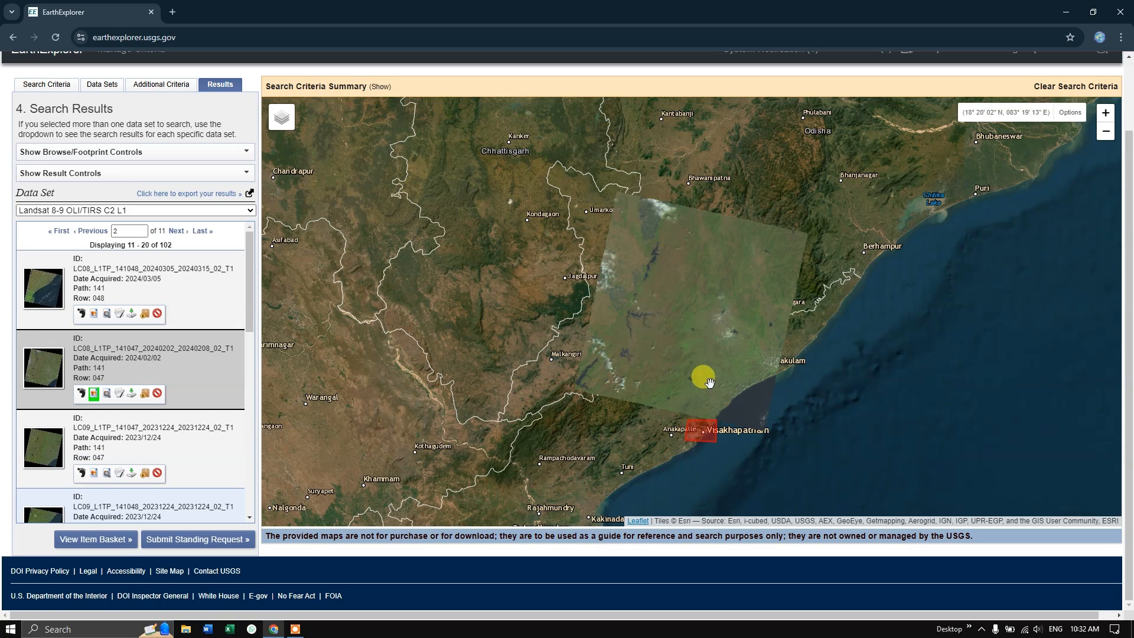
{"action": "scroll", "coordinate": [715, 454], "scroll_direction": "up", "scroll_amount": 2}
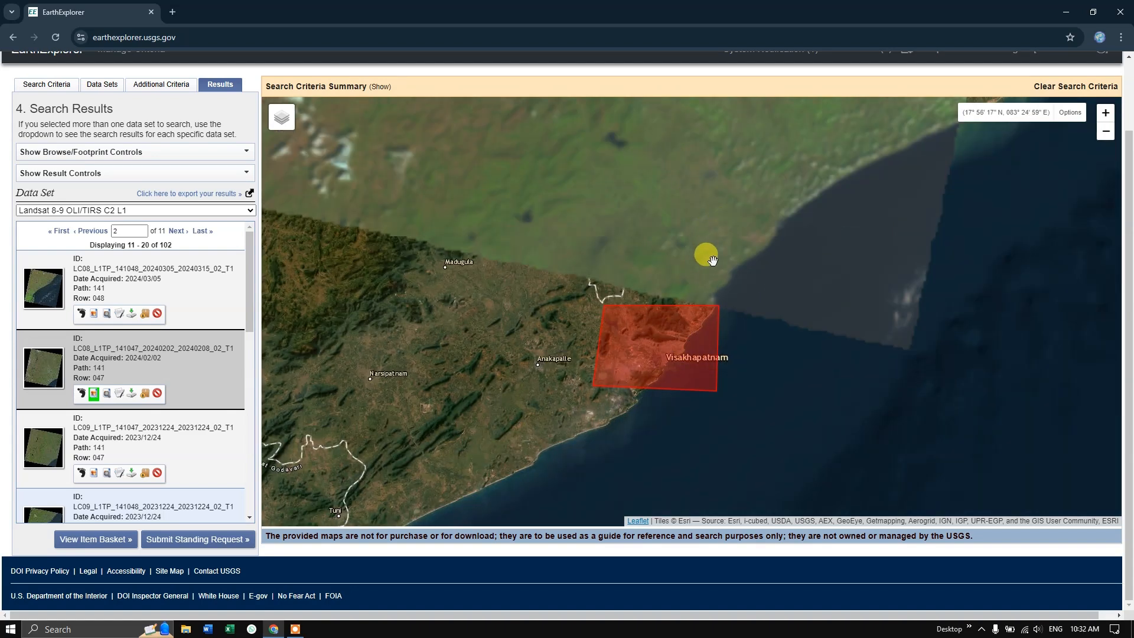
Look through the rest of the second page, view the last page of results, and return to the first page
{"action": "scroll", "coordinate": [148, 412], "scroll_direction": "down", "scroll_amount": 8}
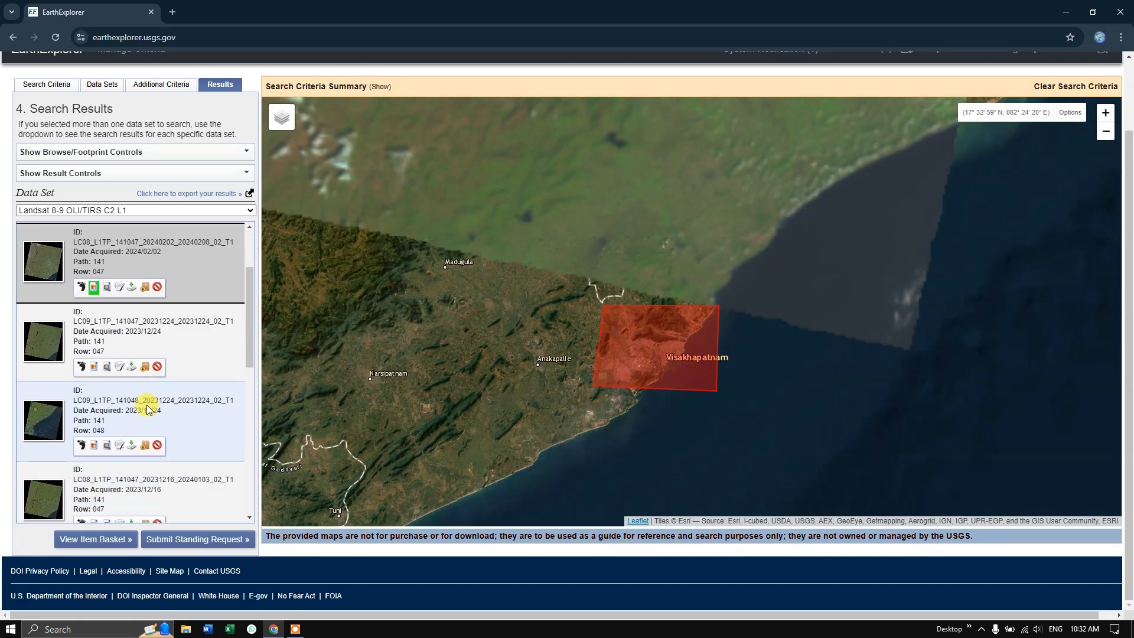
{"action": "scroll", "coordinate": [177, 461], "scroll_direction": "down", "scroll_amount": 1}
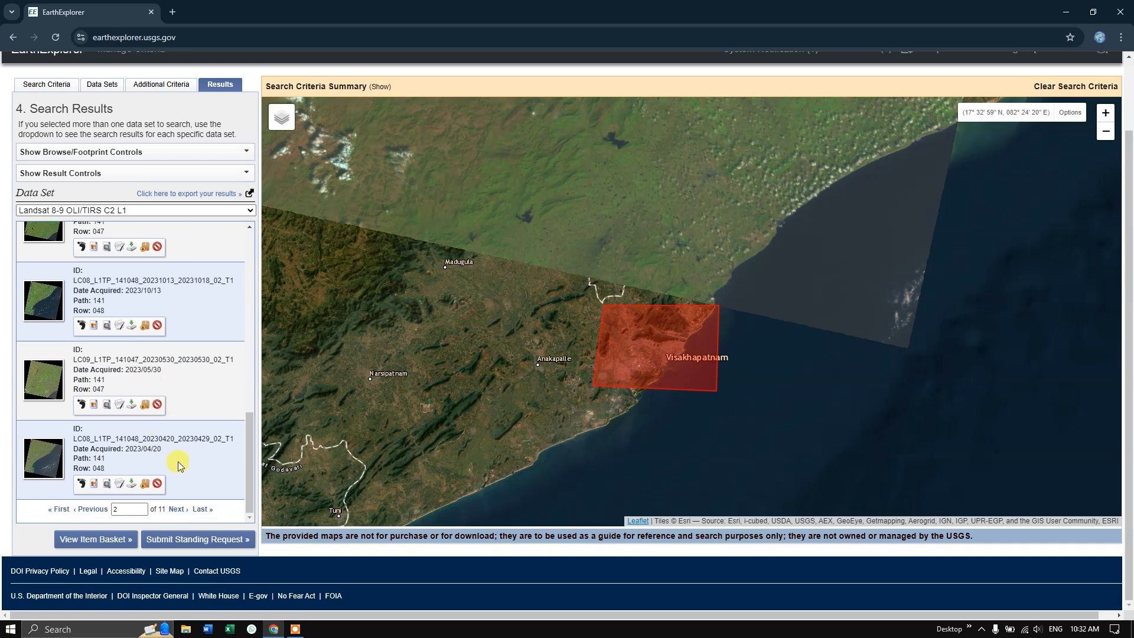
{"action": "left_click", "coordinate": [202, 509]}
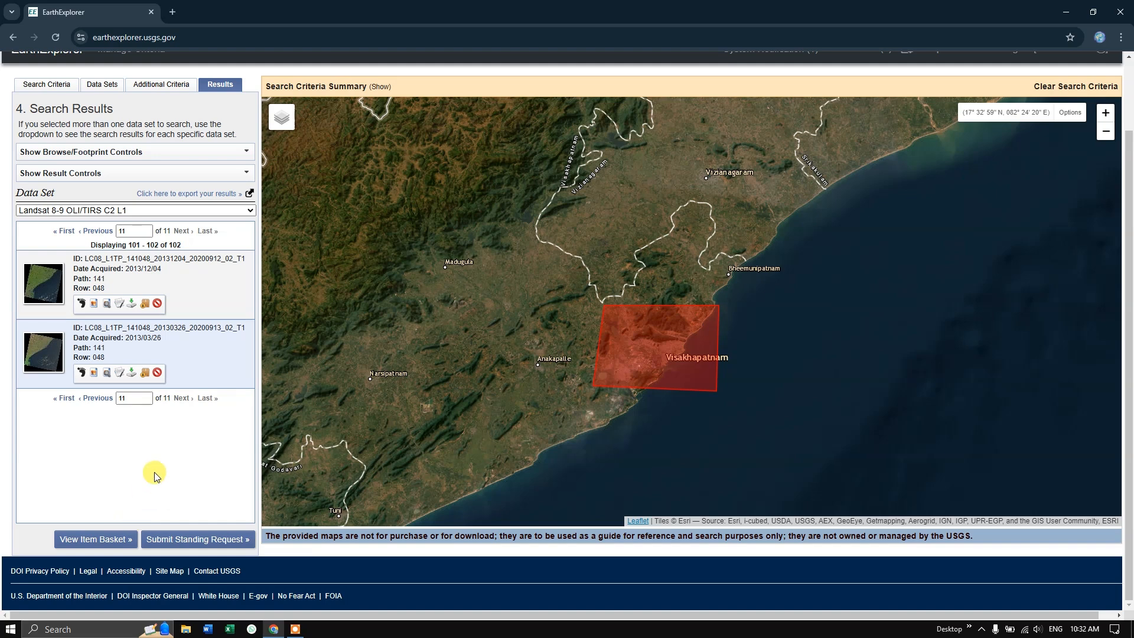
{"action": "left_click", "coordinate": [67, 399]}
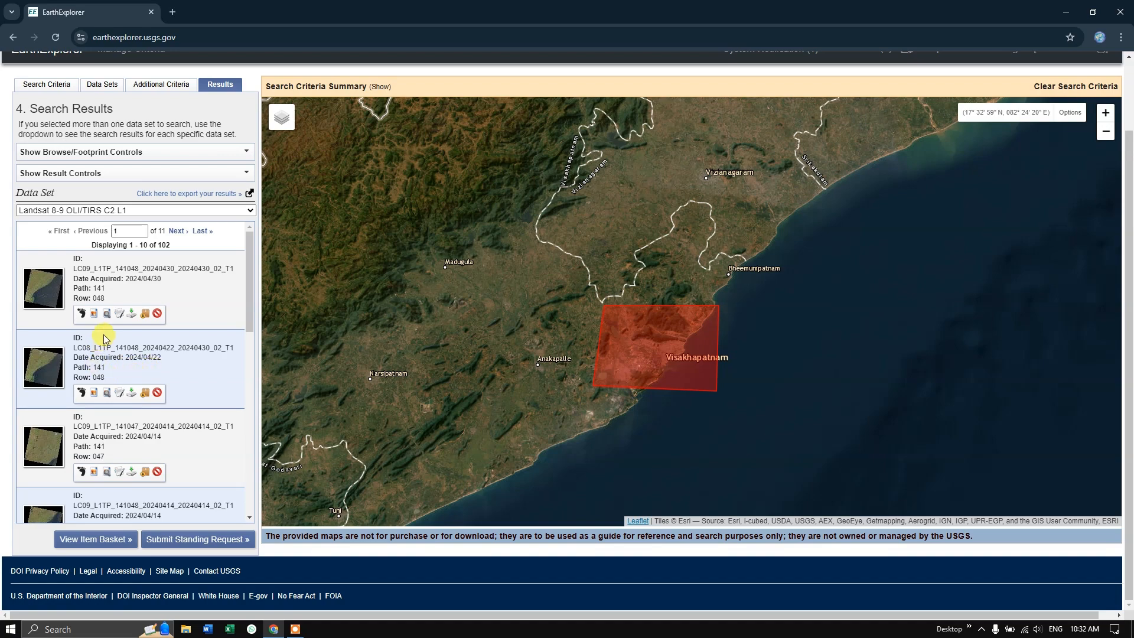
Overlay the 2024/04/30 scene (path 141, row 048) and open the product options for its Landsat Collection 2 Level-1 Product Bundle
{"action": "left_click", "coordinate": [94, 315]}
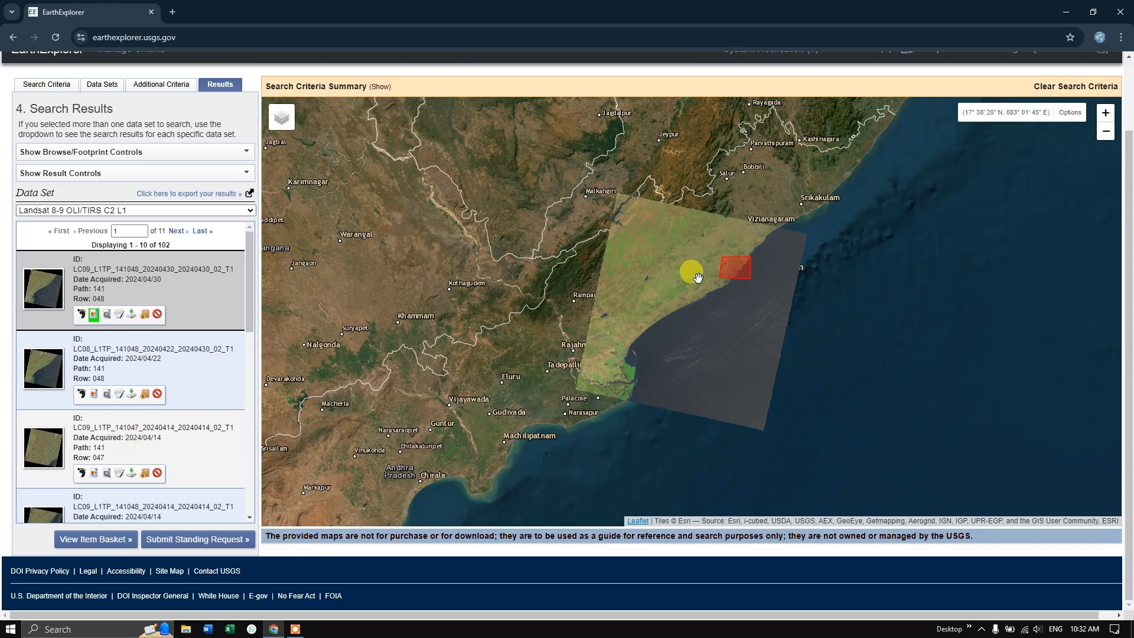
{"action": "left_click", "coordinate": [132, 316]}
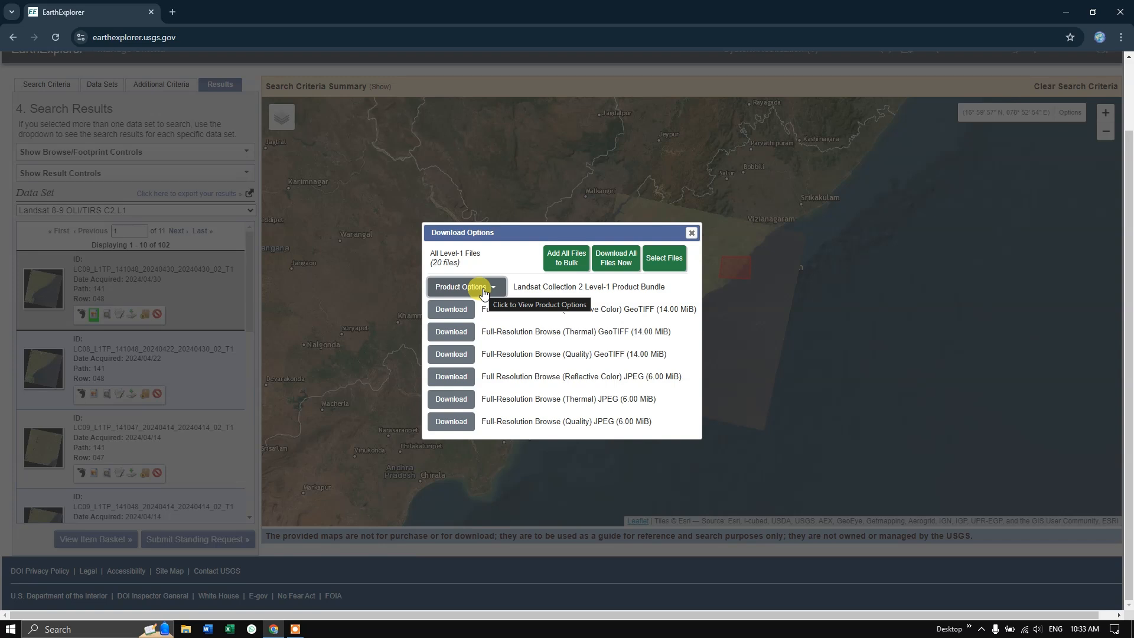
{"action": "left_click", "coordinate": [484, 289]}
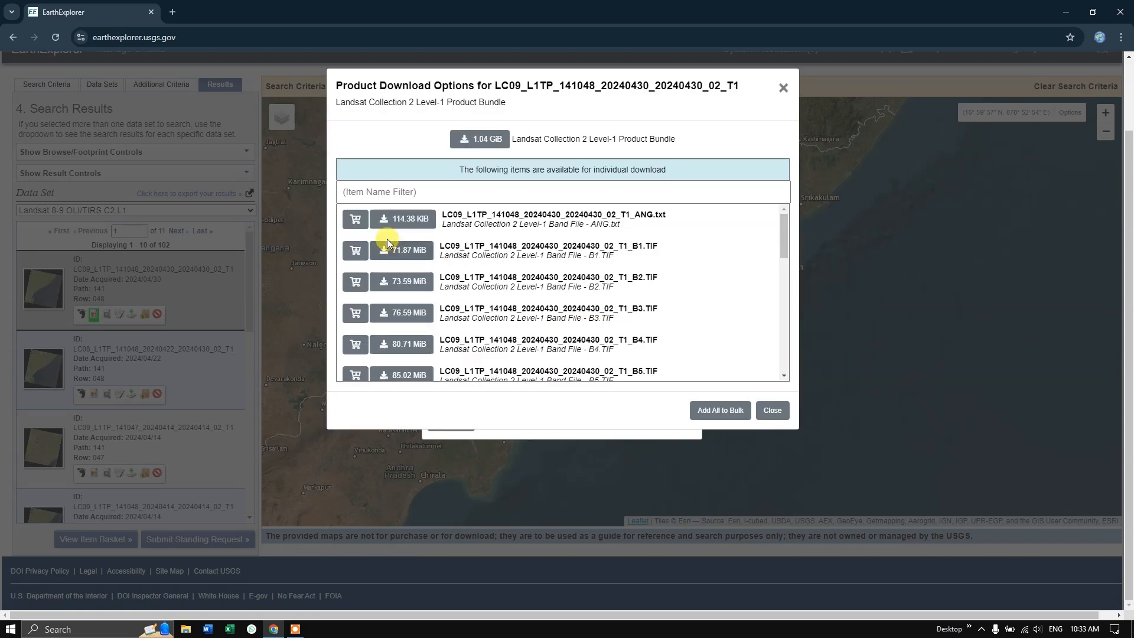
Look through the individual band files, download the B2.TIF band file, and check its download progress
{"action": "scroll", "coordinate": [468, 334], "scroll_direction": "down", "scroll_amount": 2}
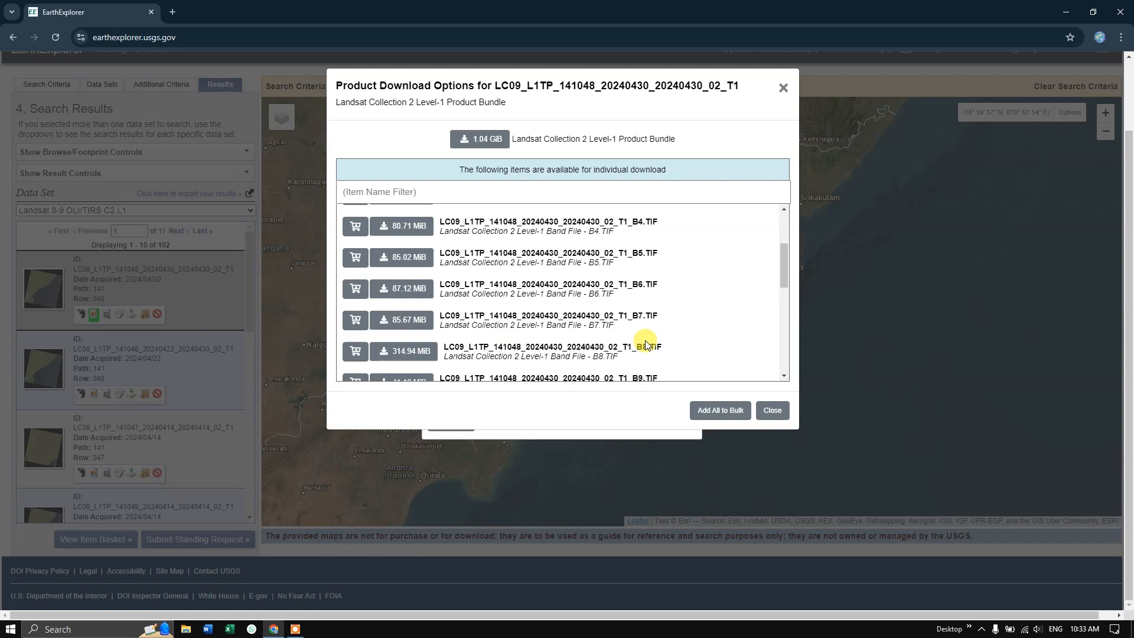
{"action": "scroll", "coordinate": [645, 331], "scroll_direction": "up", "scroll_amount": 2}
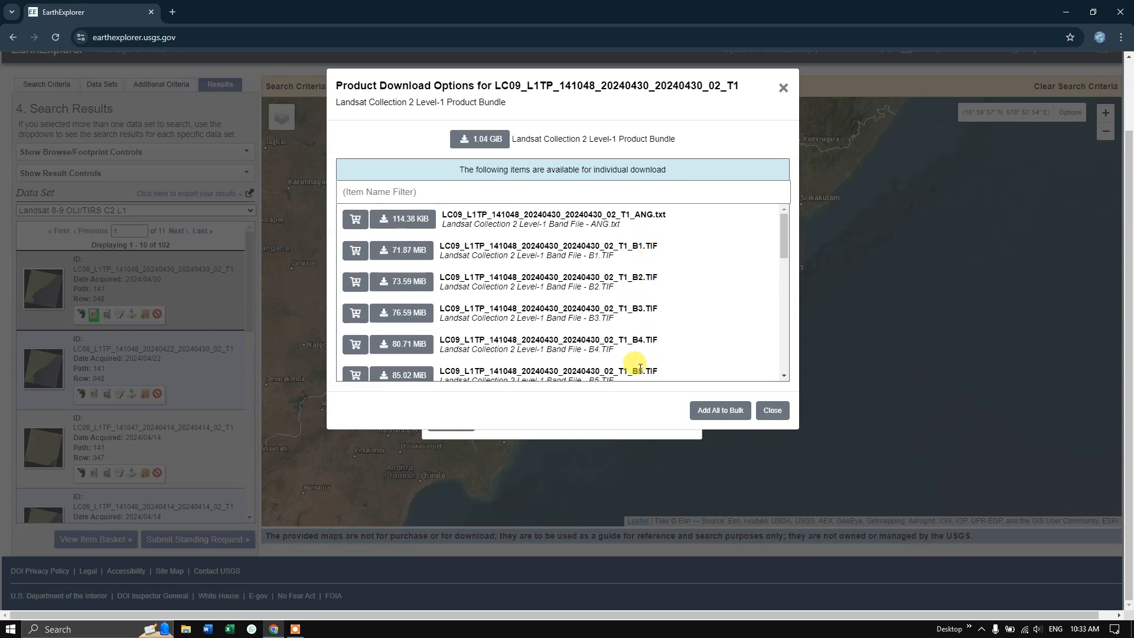
{"action": "scroll", "coordinate": [640, 354], "scroll_direction": "down", "scroll_amount": 2}
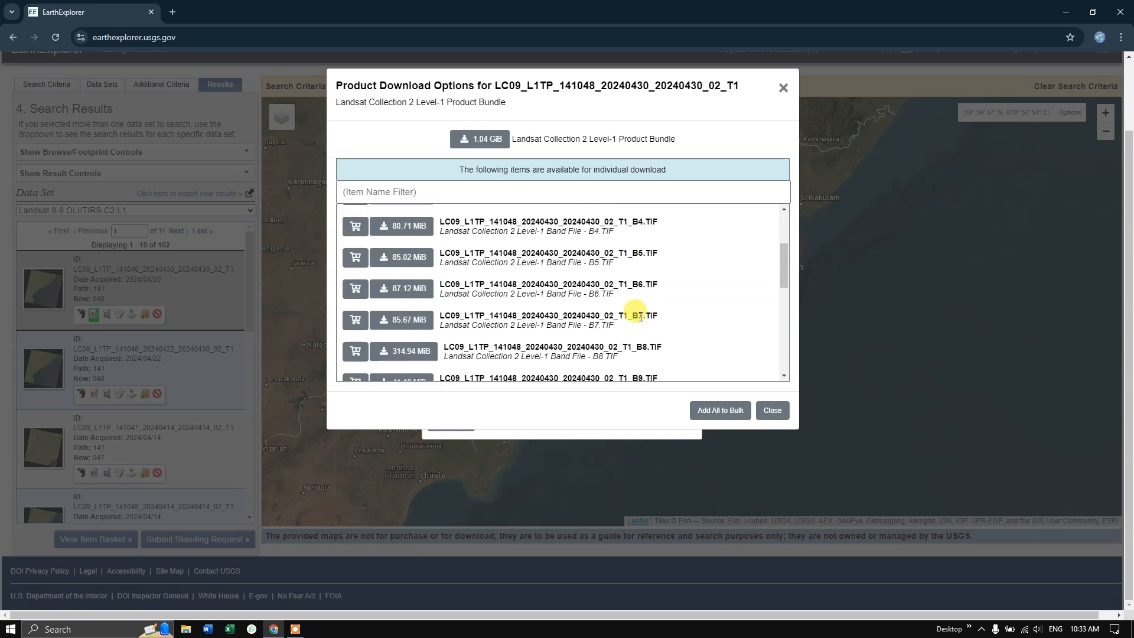
{"action": "scroll", "coordinate": [640, 317], "scroll_direction": "up", "scroll_amount": 2}
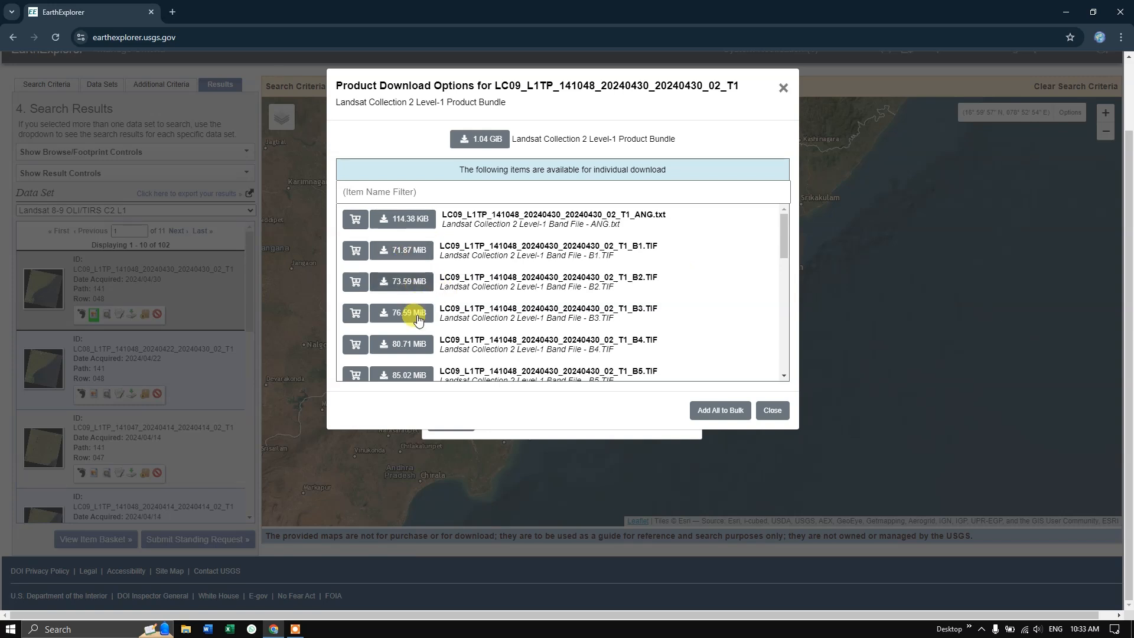
{"action": "left_click", "coordinate": [412, 286]}
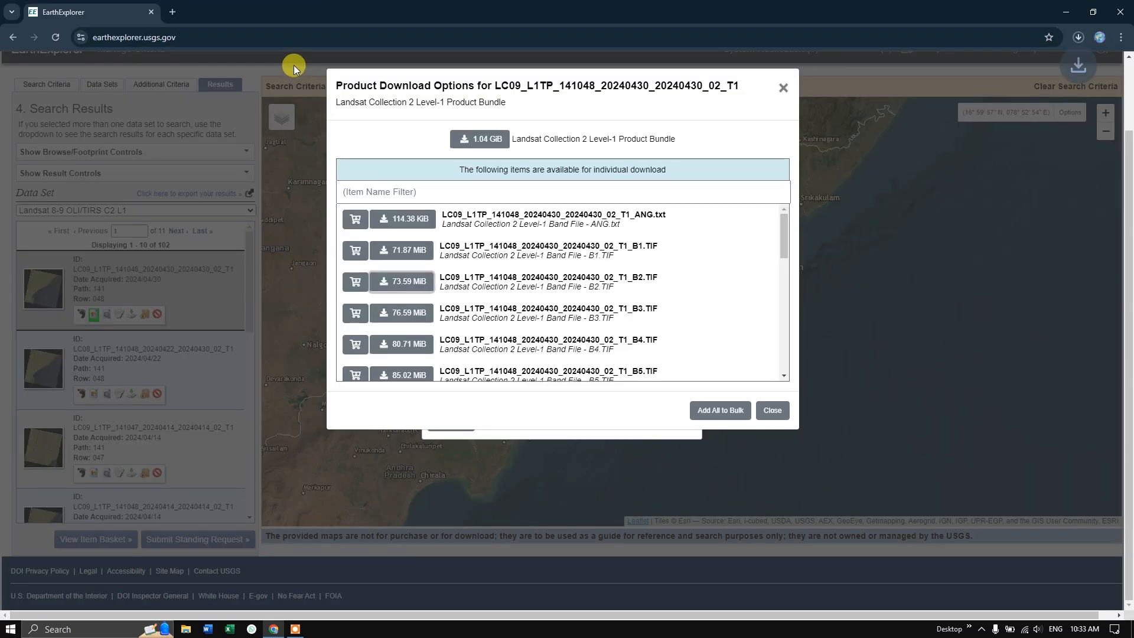
{"action": "left_click", "coordinate": [1079, 37]}
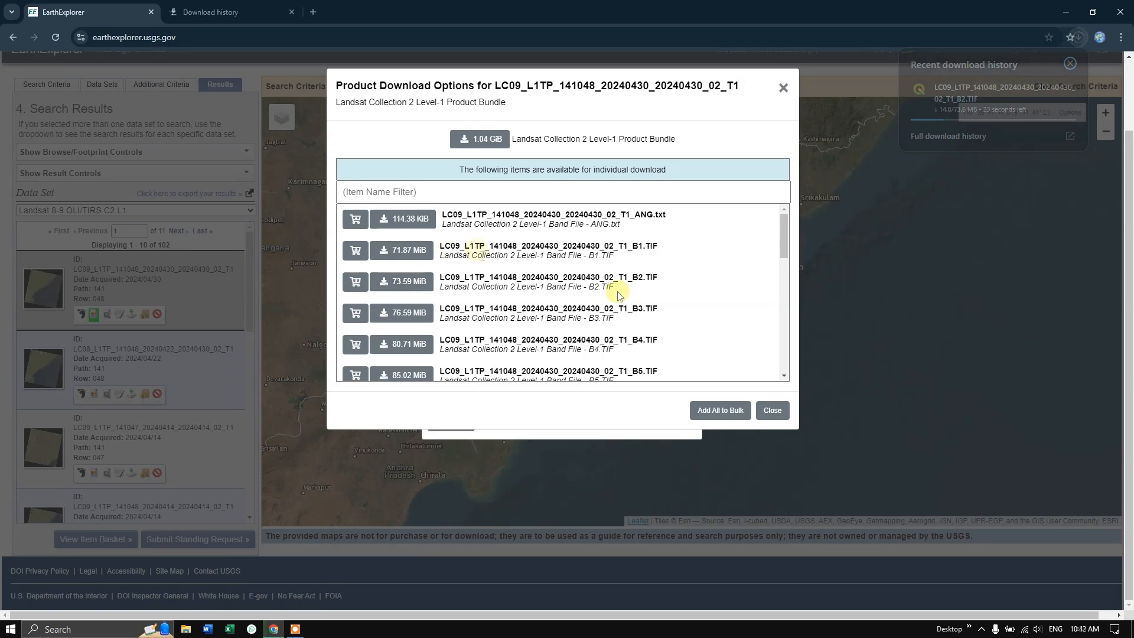
Download the complete Landsat Collection 2 Level-1 Product Bundle of the 2024/04/30 scene
{"action": "scroll", "coordinate": [618, 296], "scroll_direction": "down", "scroll_amount": 7}
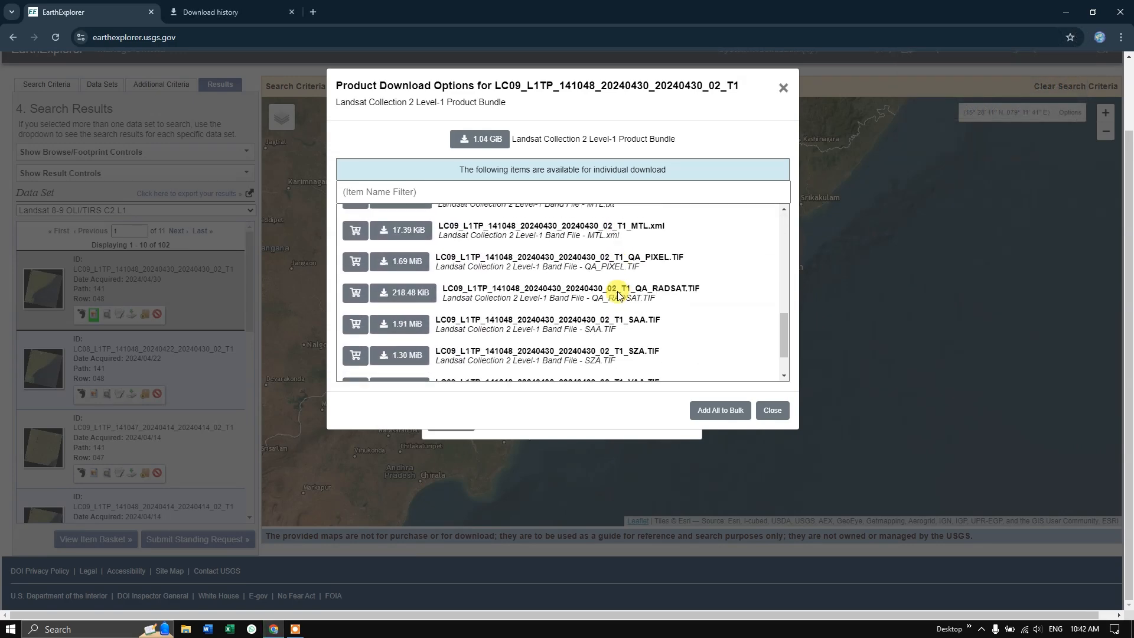
{"action": "scroll", "coordinate": [619, 295], "scroll_direction": "up", "scroll_amount": 8}
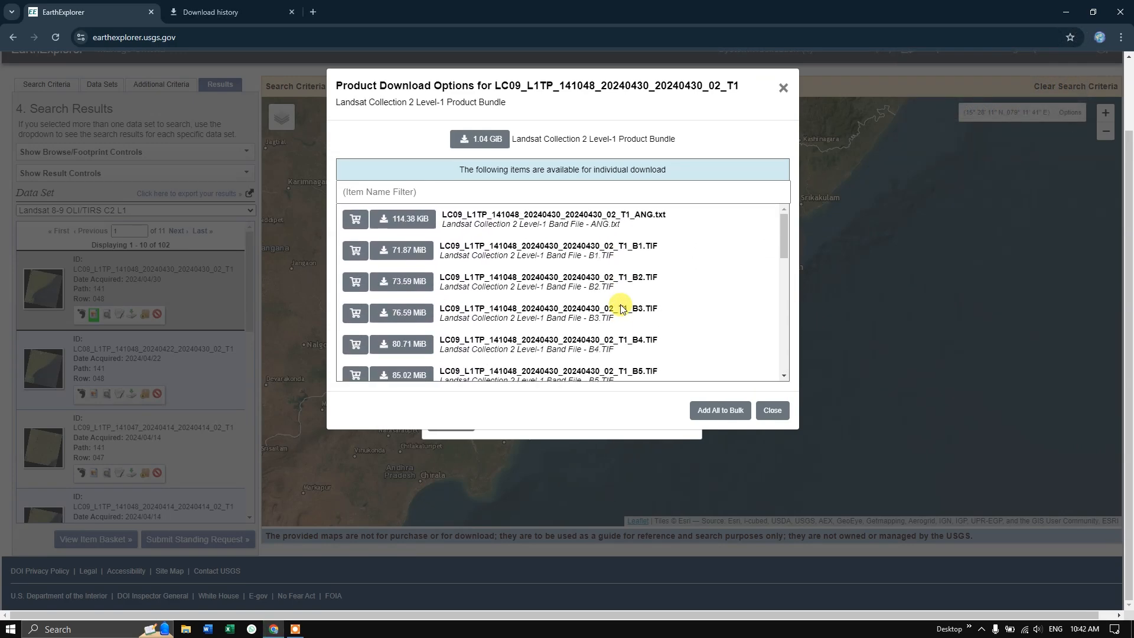
{"action": "left_click", "coordinate": [490, 145]}
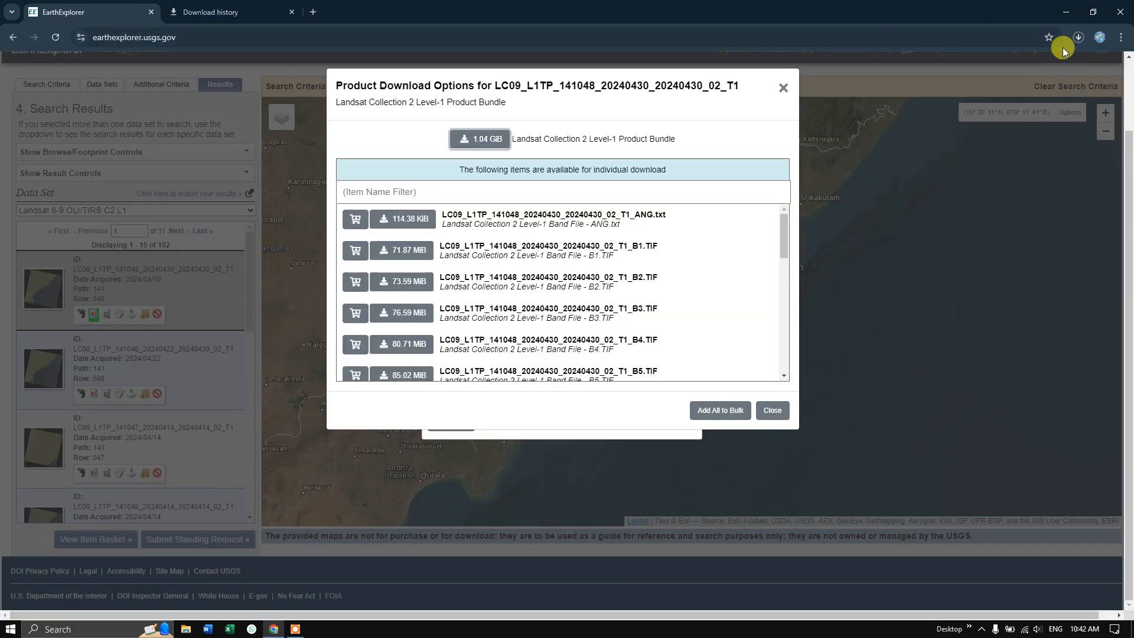
Locate LC09_L1TP_141048_20240430_20240430_02_T1.tar in its folder from the full download history and extract it there
{"action": "left_click", "coordinate": [1078, 37]}
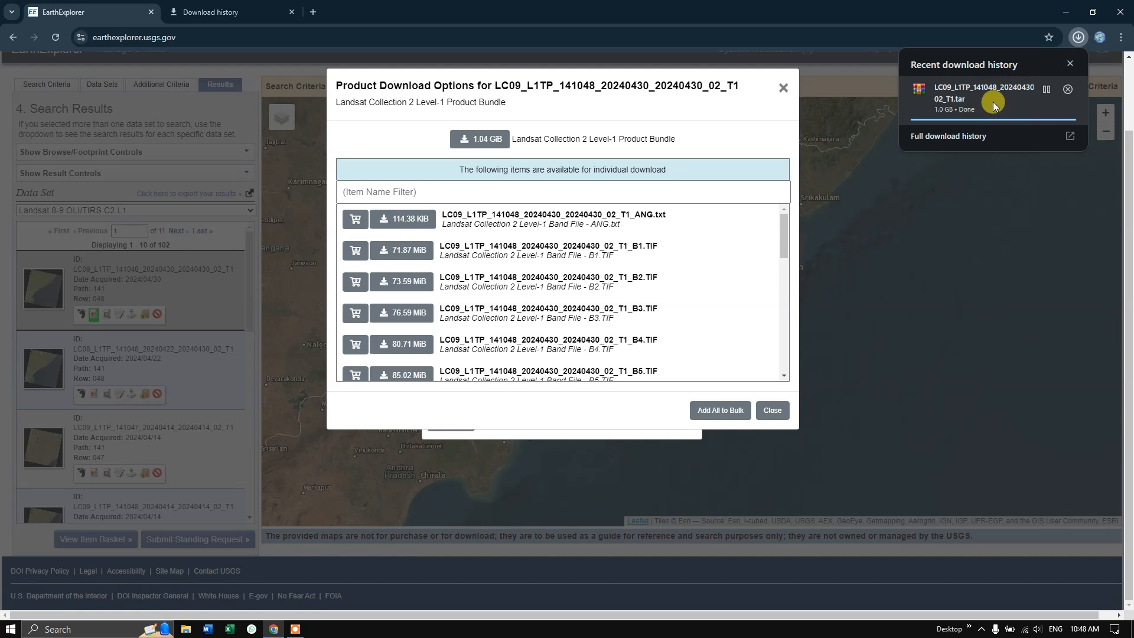
{"action": "left_click", "coordinate": [981, 131]}
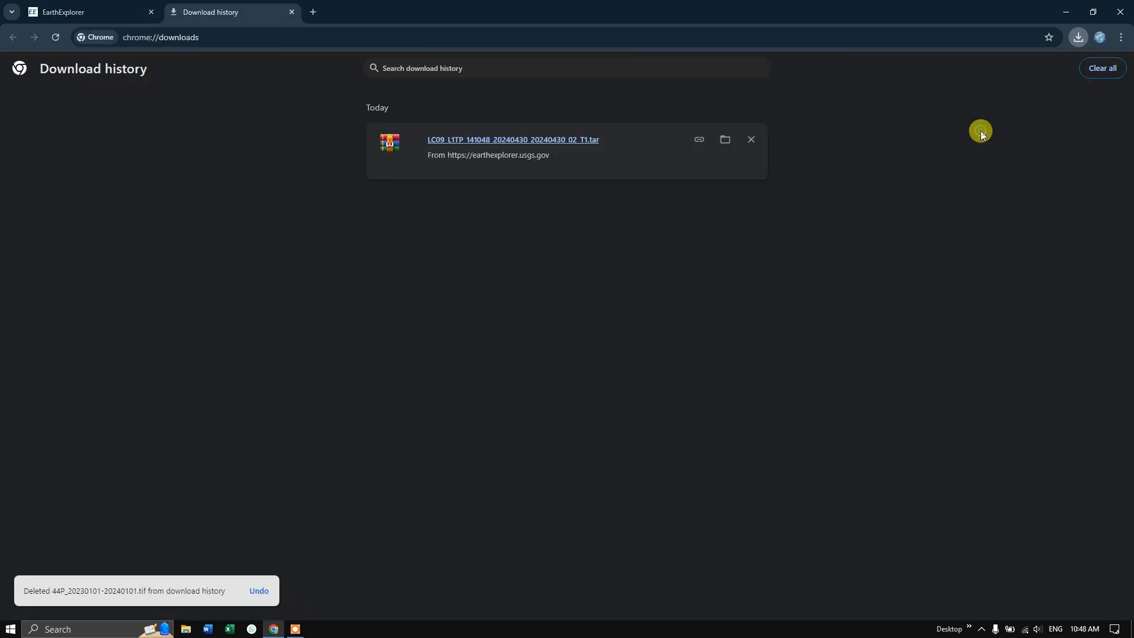
{"action": "left_click", "coordinate": [724, 139]}
{"action": "left_click", "coordinate": [169, 140]}
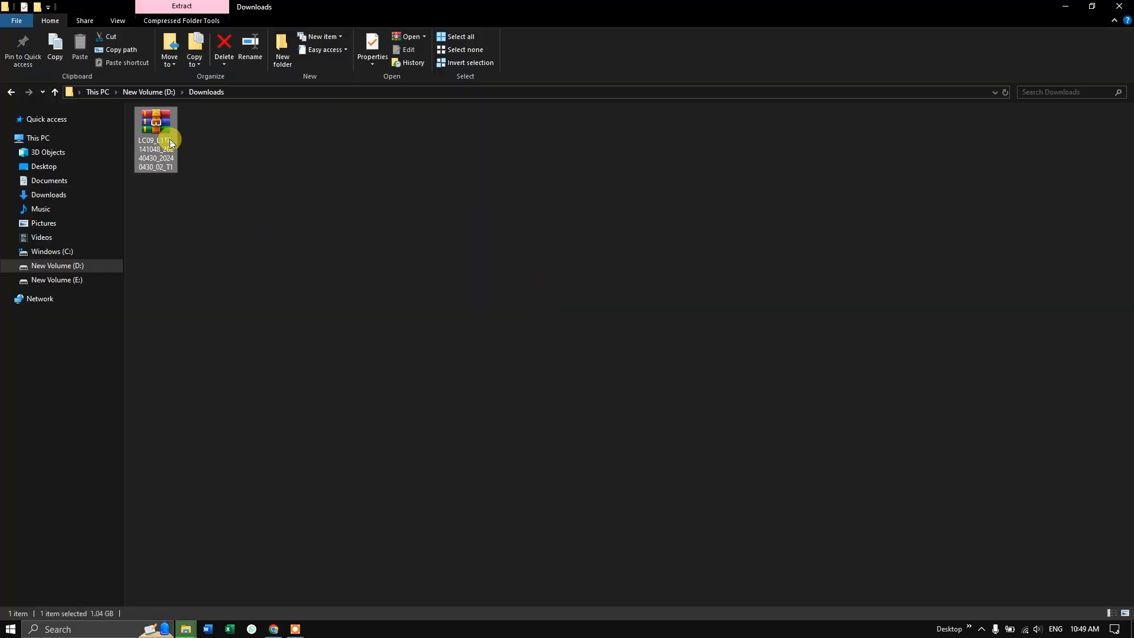
{"action": "right_click", "coordinate": [169, 140]}
{"action": "left_click", "coordinate": [239, 187]}
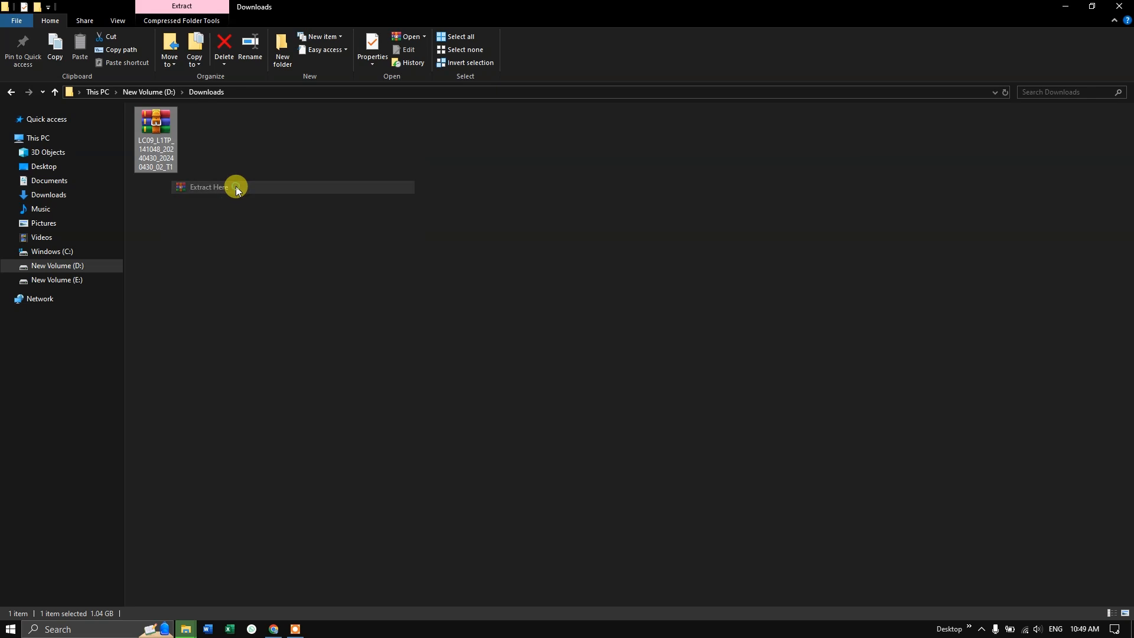